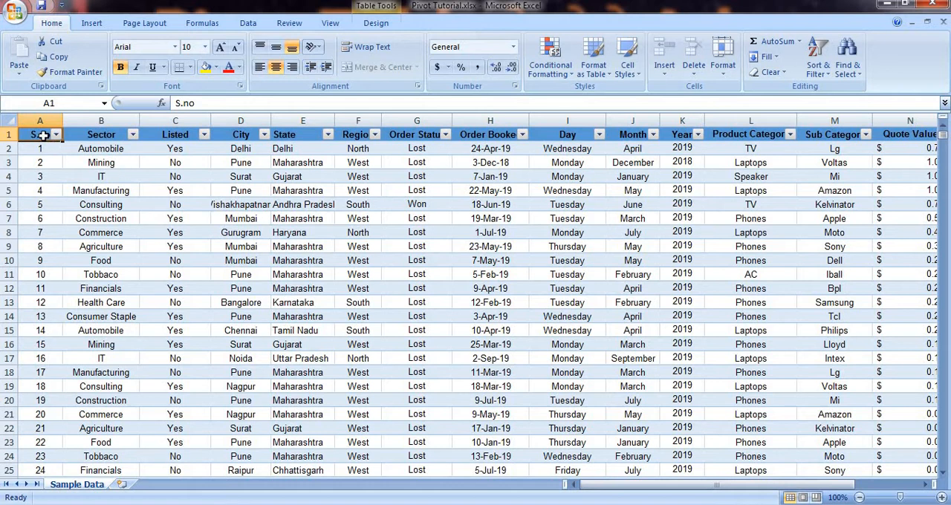
Step: Copy range A1:F11 of Sample Data into a new worksheet and auto-fit the column widths
left_click_drag(42, 135, 357, 272)
key("ctrl+c")
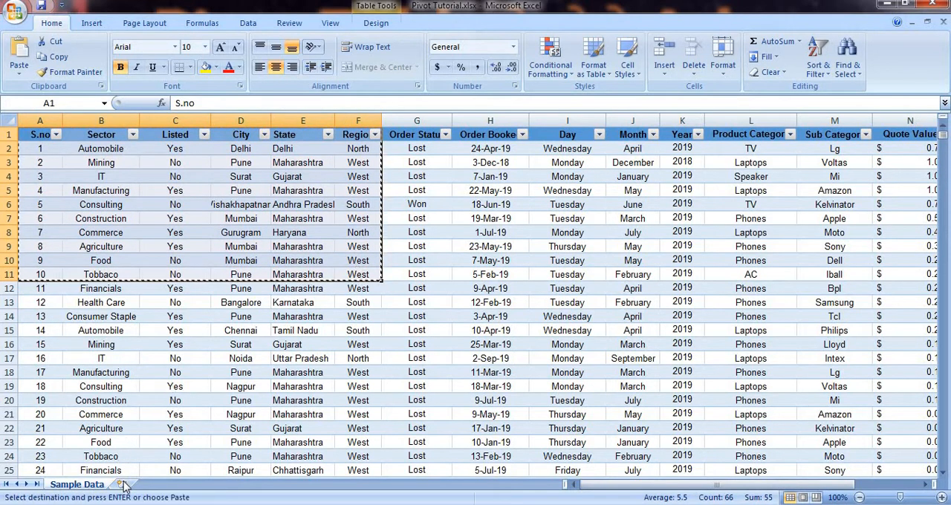
left_click(122, 485)
key("ctrl+v")
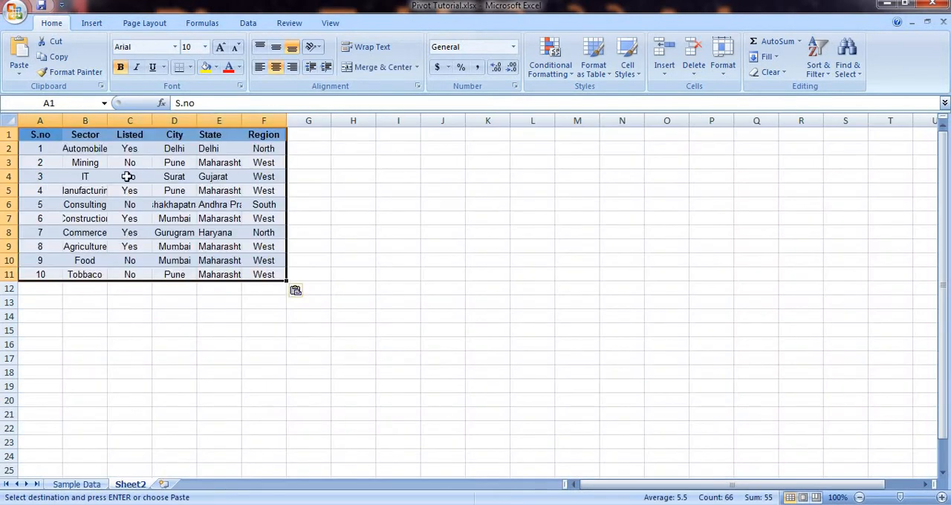
left_click(7, 120)
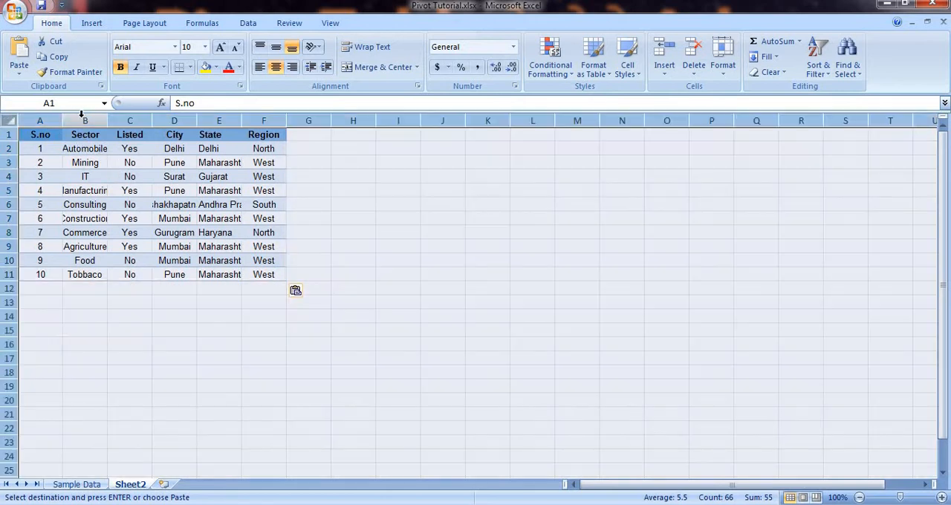
double_click(62, 123)
left_click(327, 203)
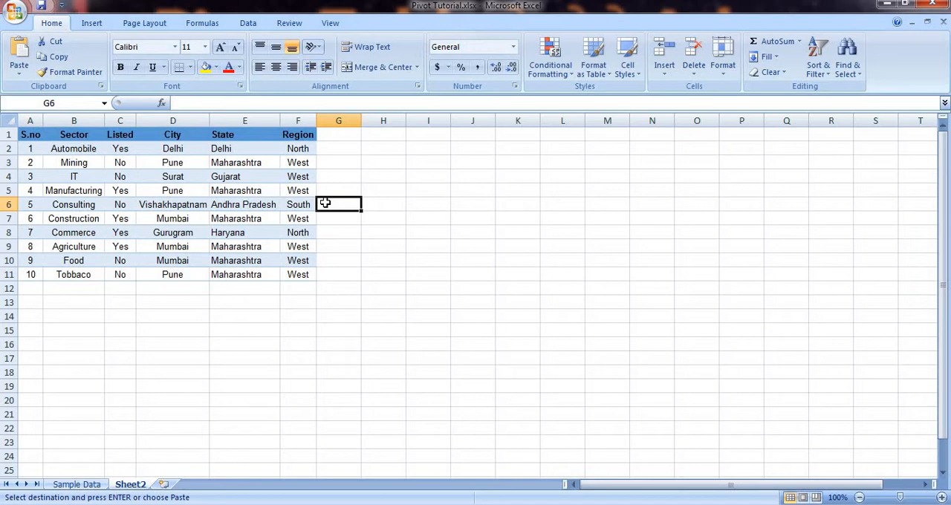
Step: Convert the pasted range A1:F11 into a table with headers
key("ctrl+t")
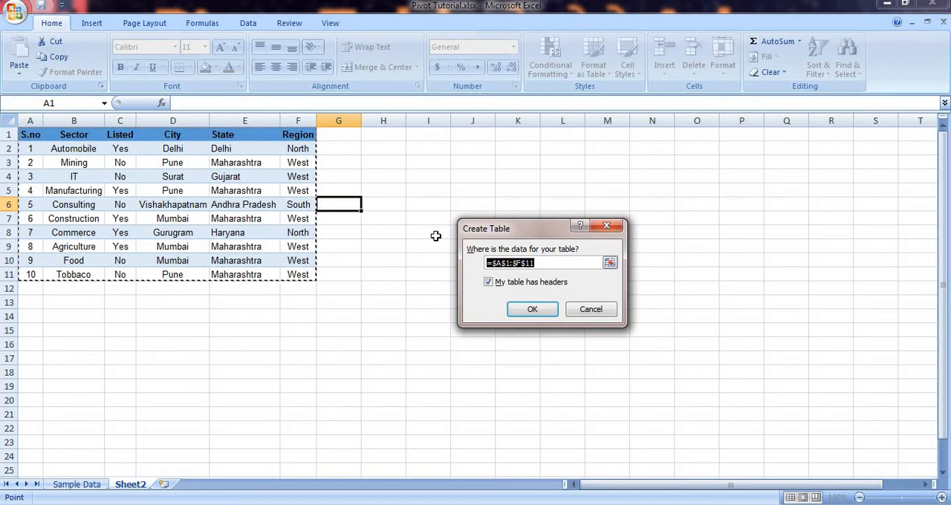
left_click_drag(506, 232, 403, 173)
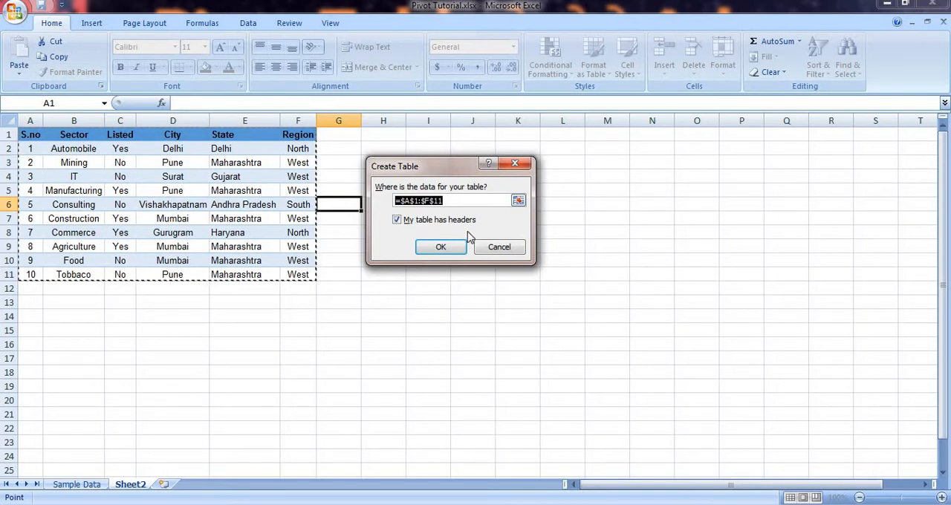
left_click(439, 248)
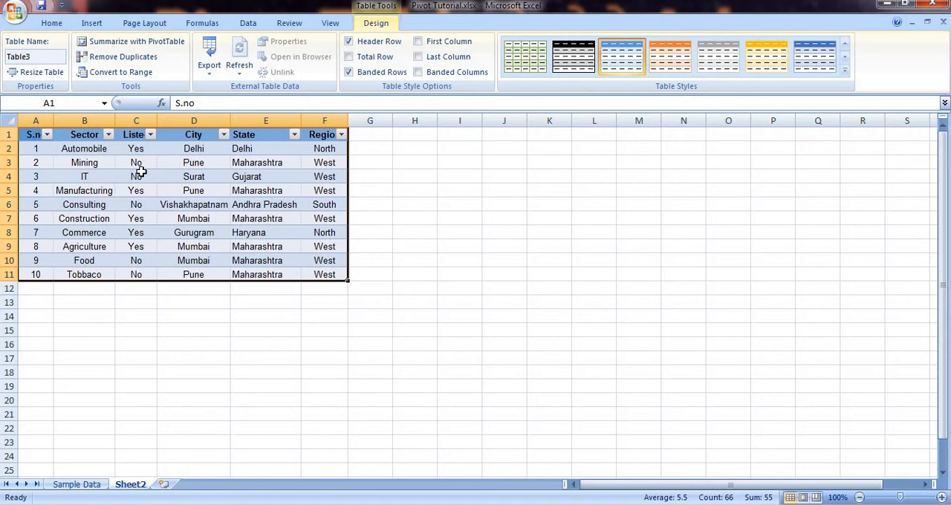
Step: Apply the orange Table Style Medium 3 to the table on the Sample Data sheet
left_click(82, 483)
left_click(420, 271)
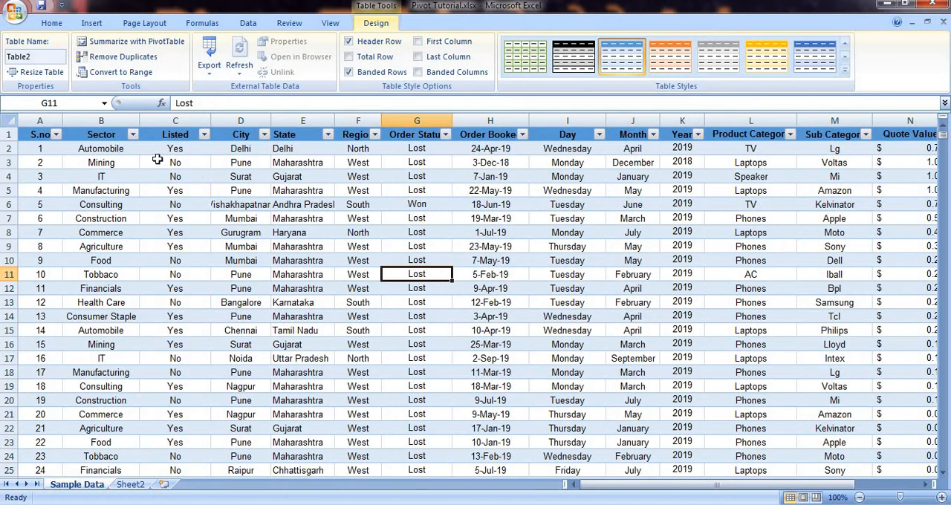
left_click(107, 161)
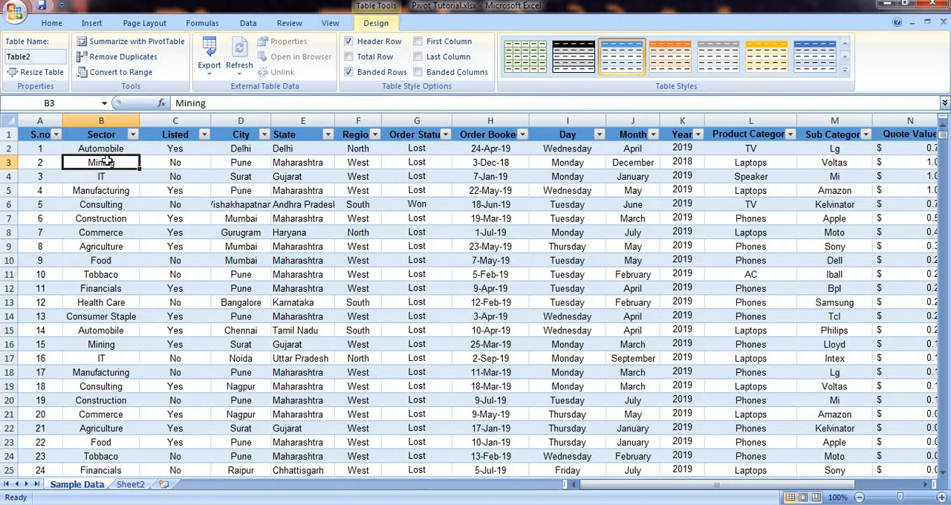
left_click(845, 71)
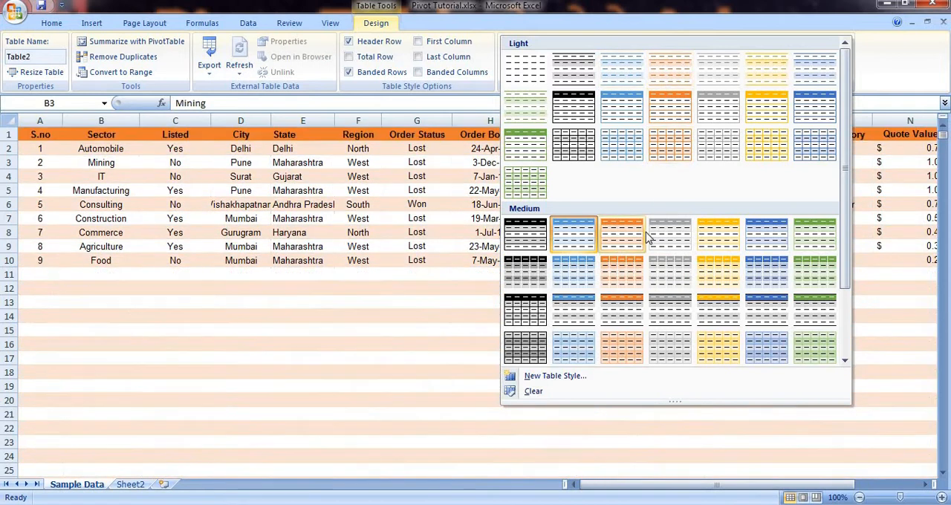
scroll(648, 251, "down", 2)
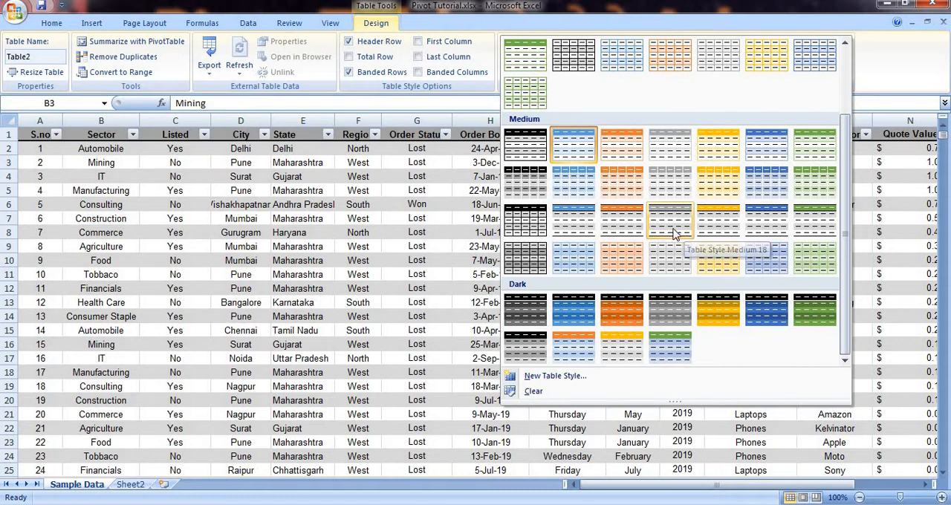
scroll(612, 171, "up", 2)
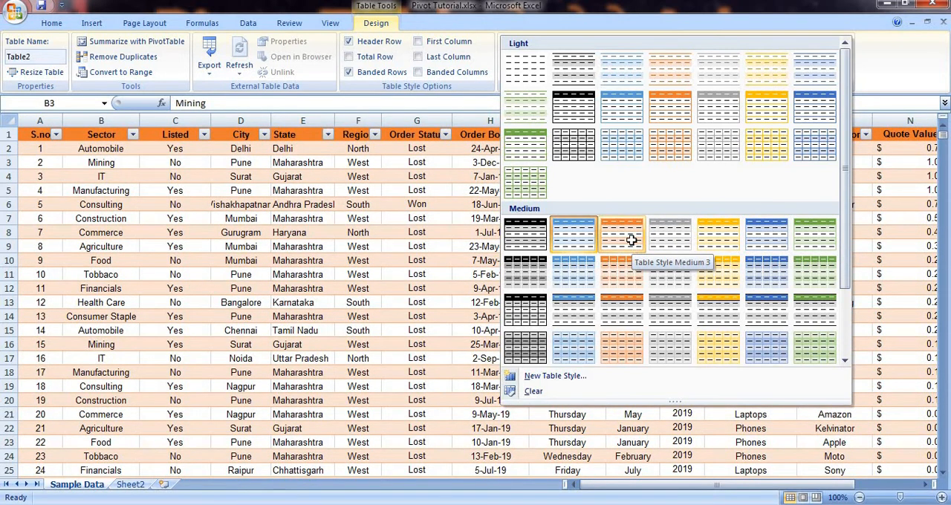
left_click(631, 243)
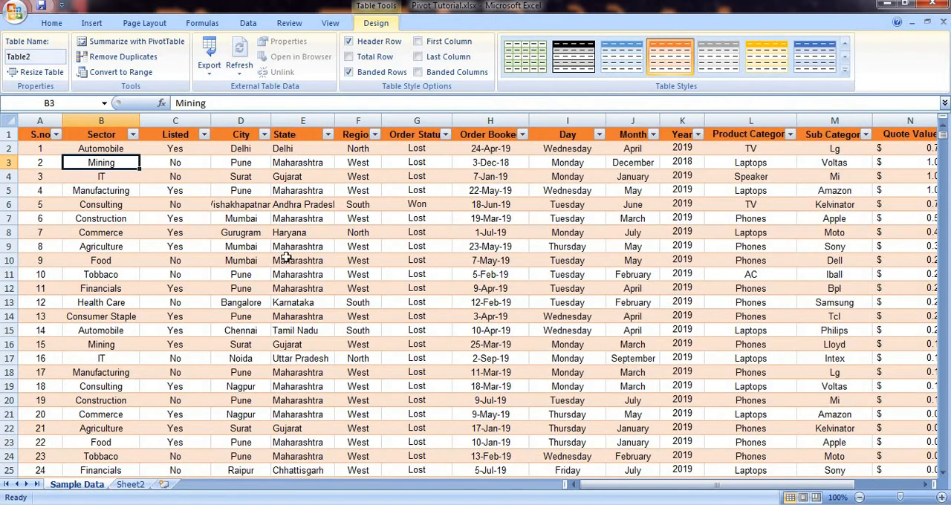
left_click(135, 247)
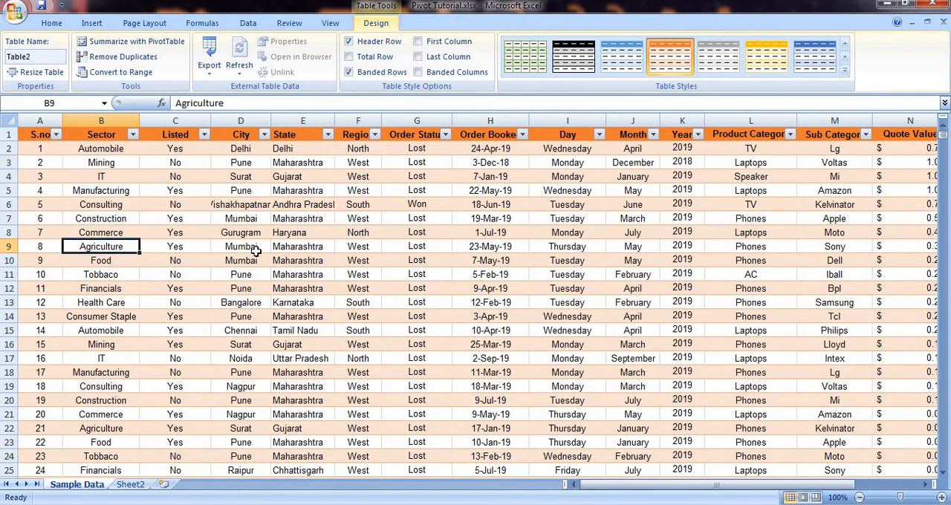
Step: Delete the worksheet Sheet2 along with its sample table
right_click(131, 483)
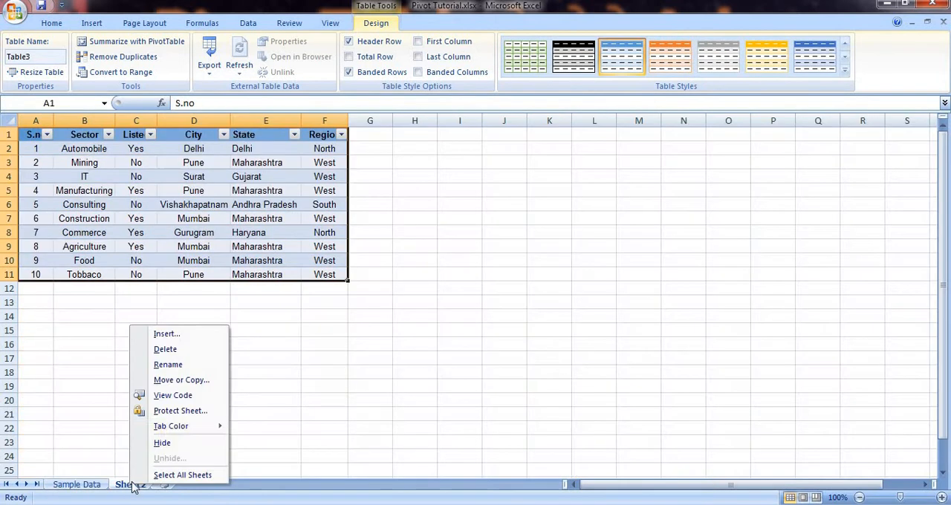
left_click(196, 358)
left_click(453, 293)
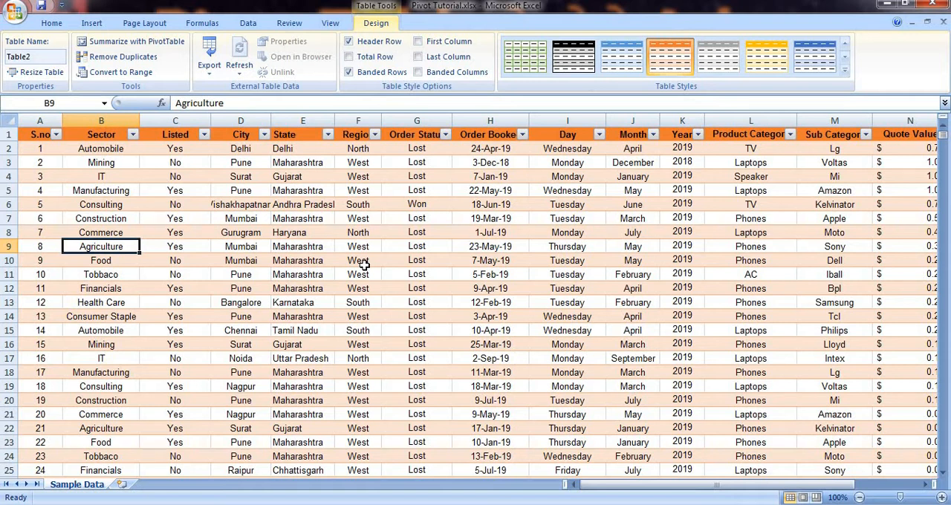
Step: Examine the Sample Data table's column headings and how they display while browsing down the records
left_click(295, 163)
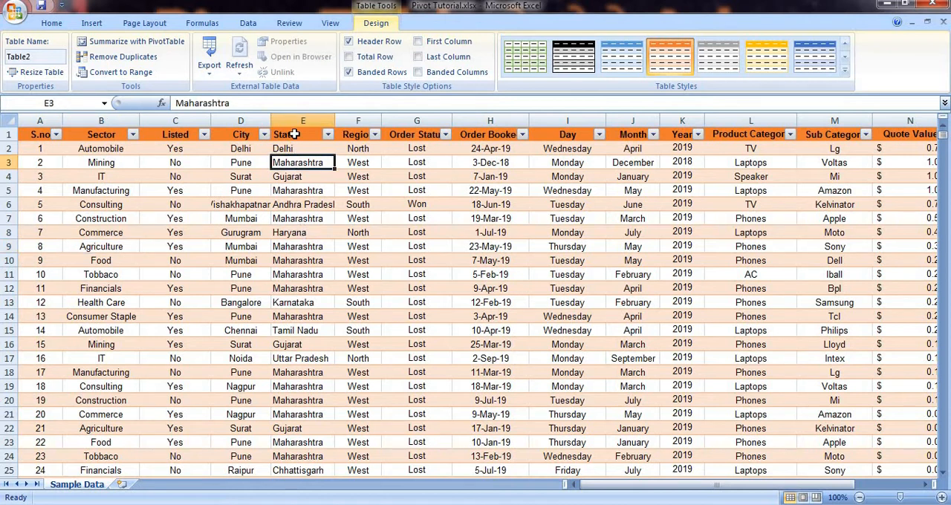
left_click(295, 134)
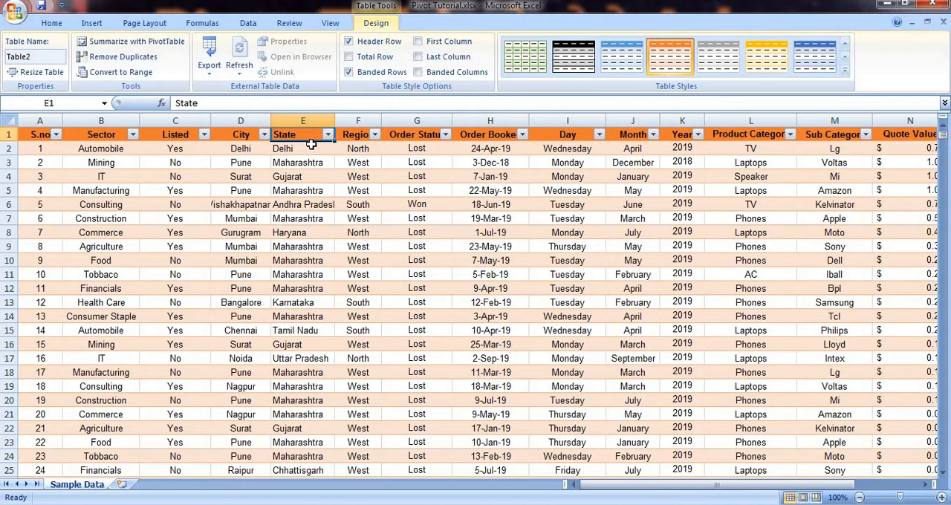
left_click(241, 135)
left_click(176, 137)
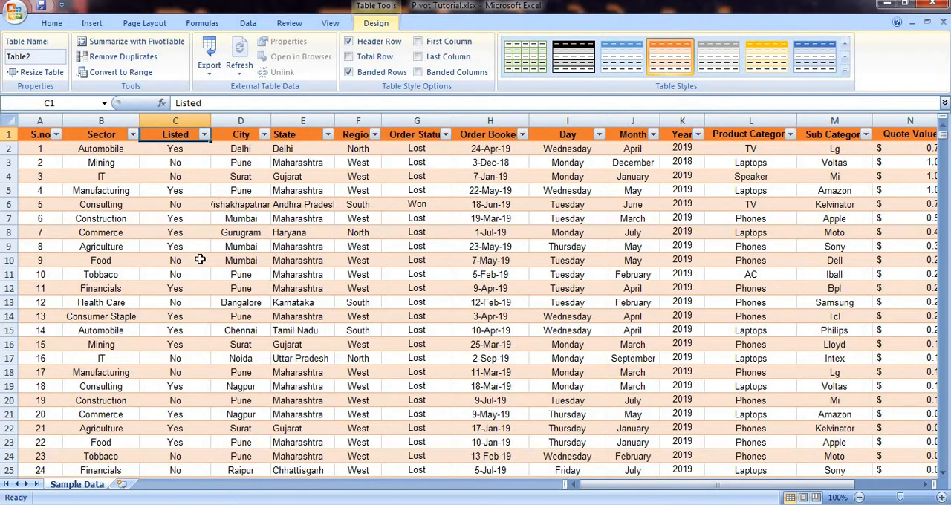
scroll(200, 260, "down", 1)
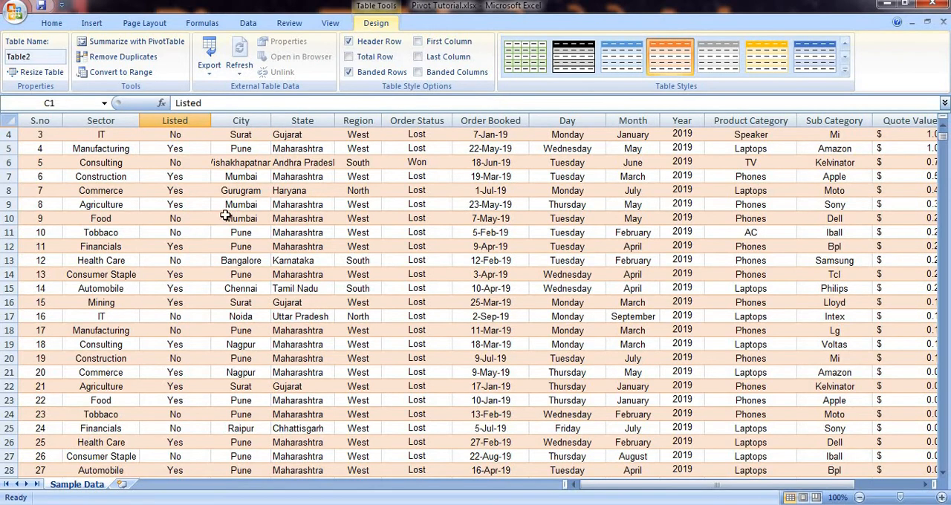
scroll(225, 215, "down", 13)
scroll(225, 215, "down", 10)
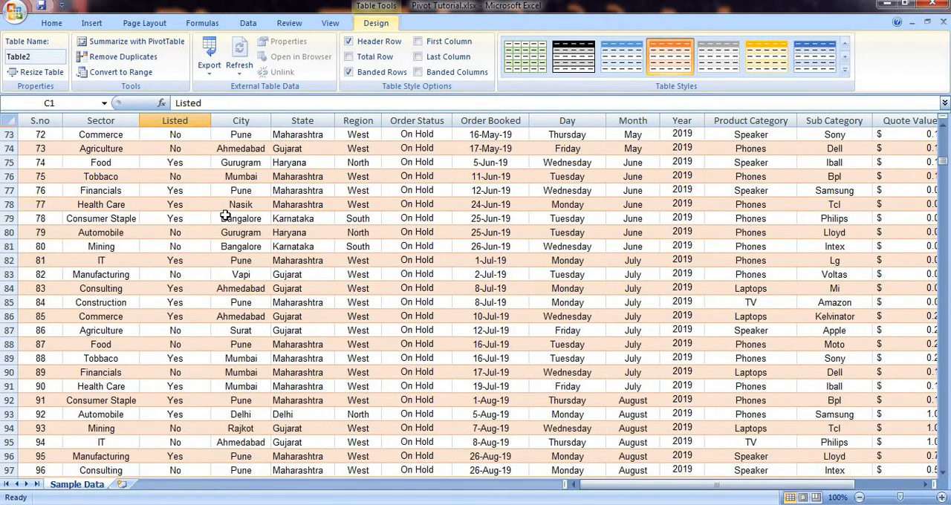
scroll(225, 215, "up", 15)
scroll(226, 215, "up", 9)
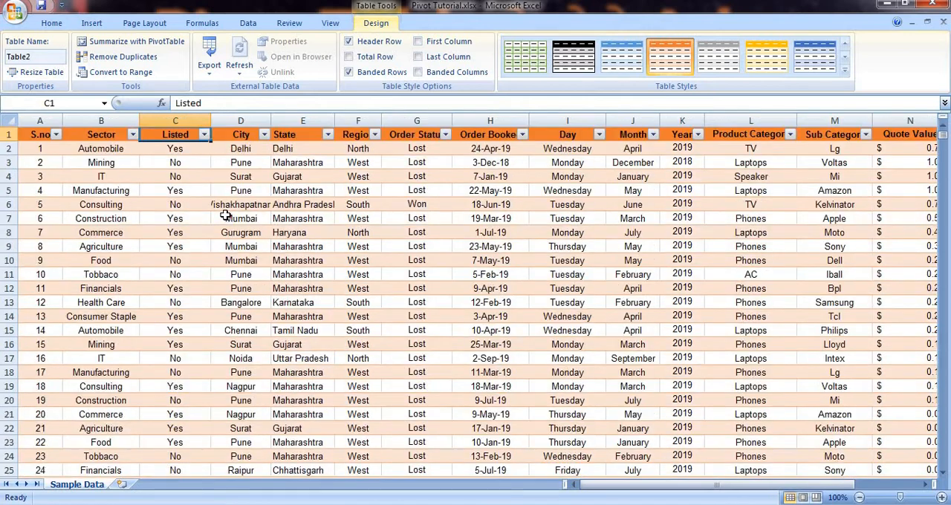
left_click(331, 23)
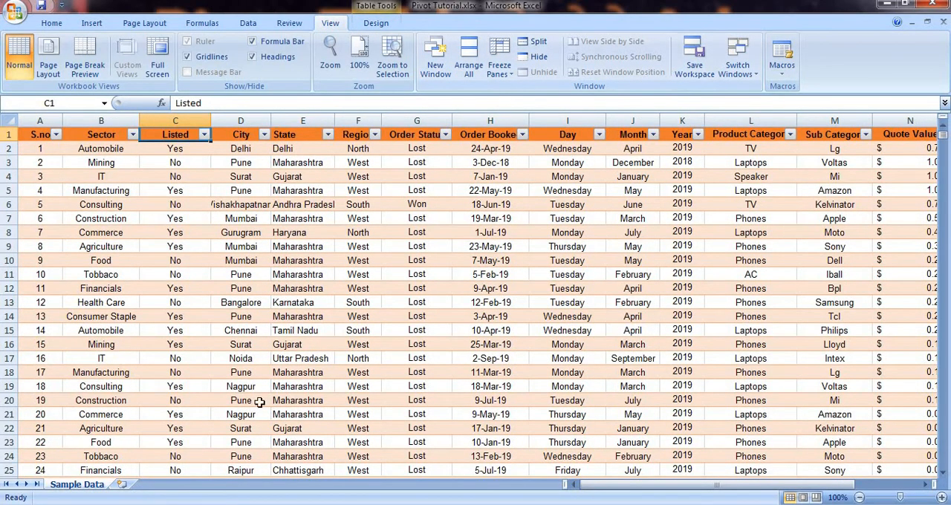
scroll(266, 399, "down", 2)
scroll(266, 399, "up", 2)
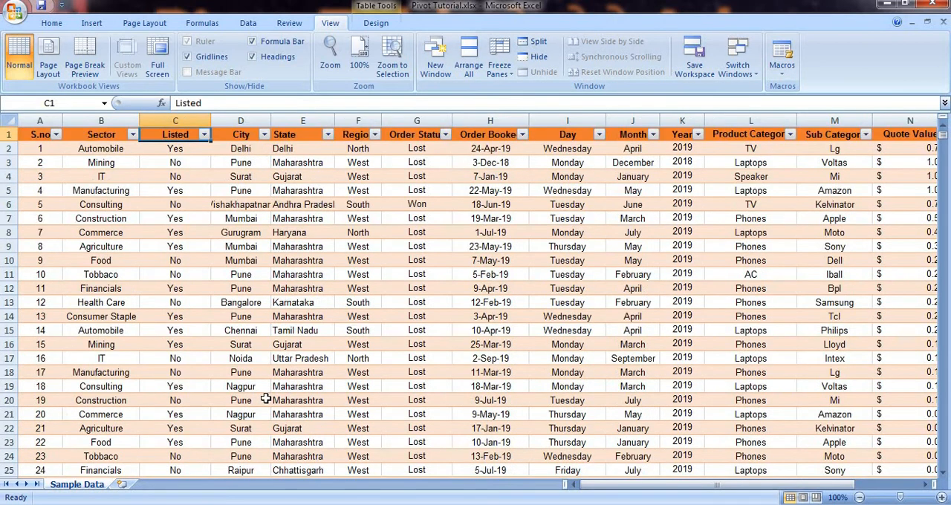
left_click(376, 23)
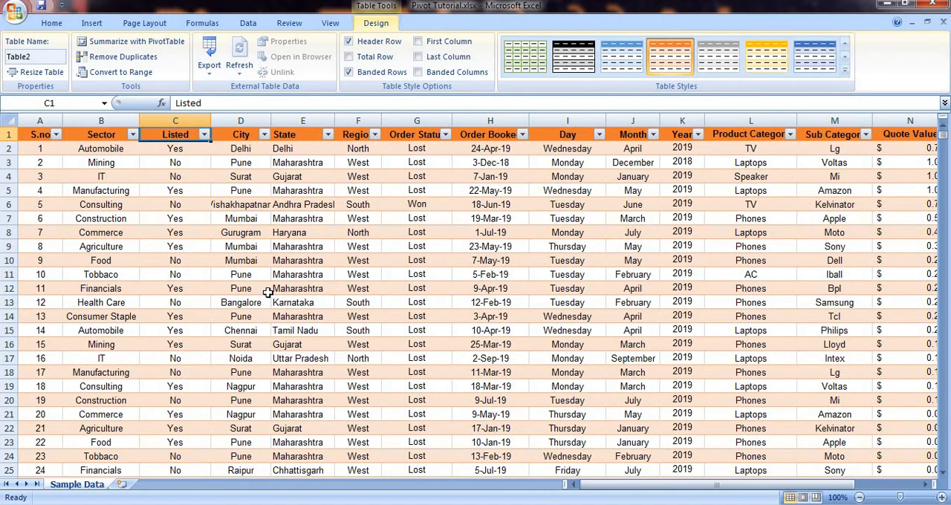
scroll(178, 144, "down", 2)
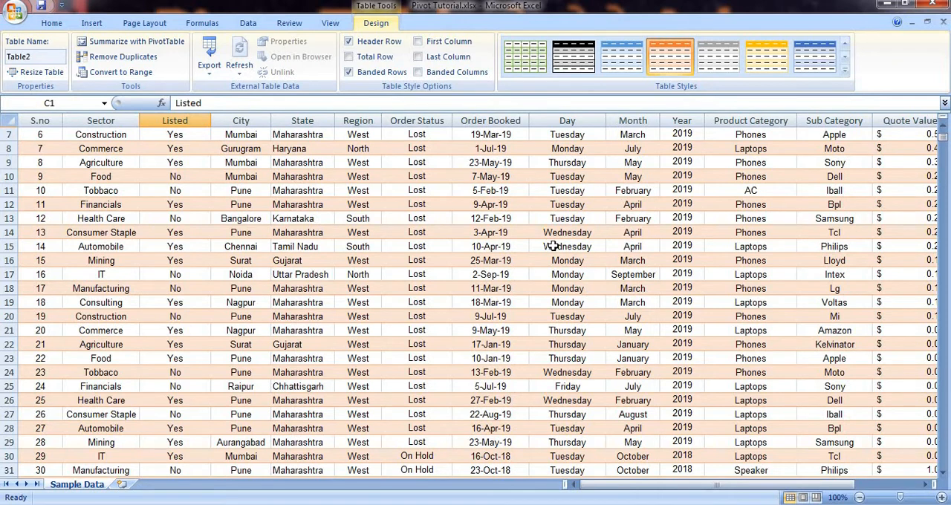
scroll(440, 256, "down", 10)
scroll(442, 257, "up", 4)
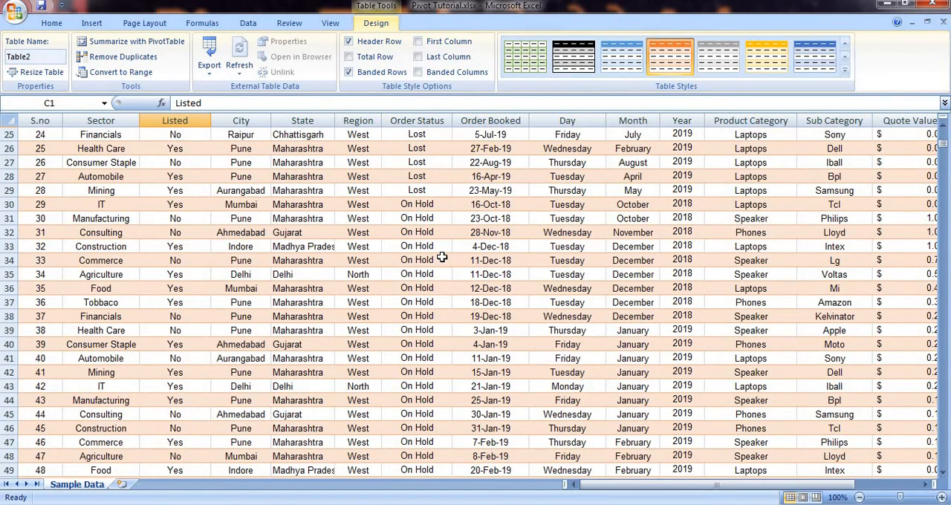
scroll(442, 257, "up", 8)
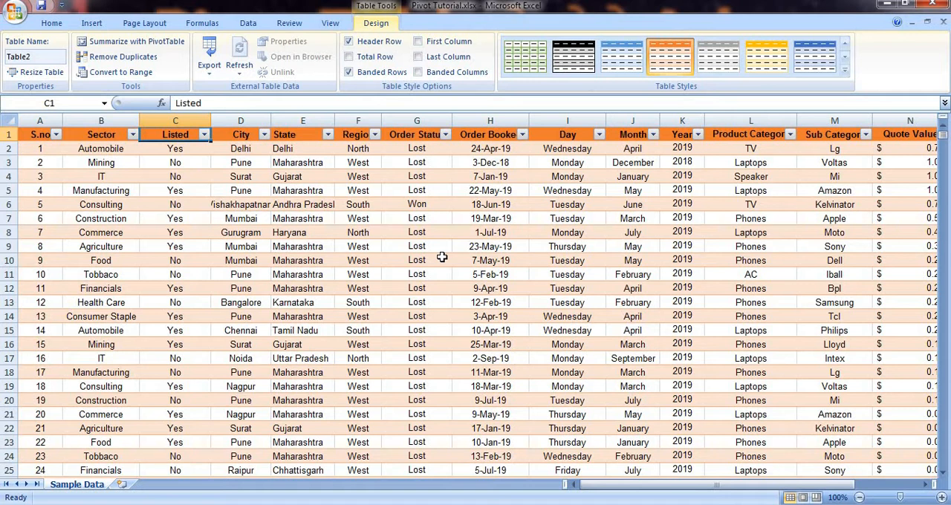
Step: Review the data source and placement options for inserting a PivotTable from Table2, and cancel without creating it
left_click(89, 23)
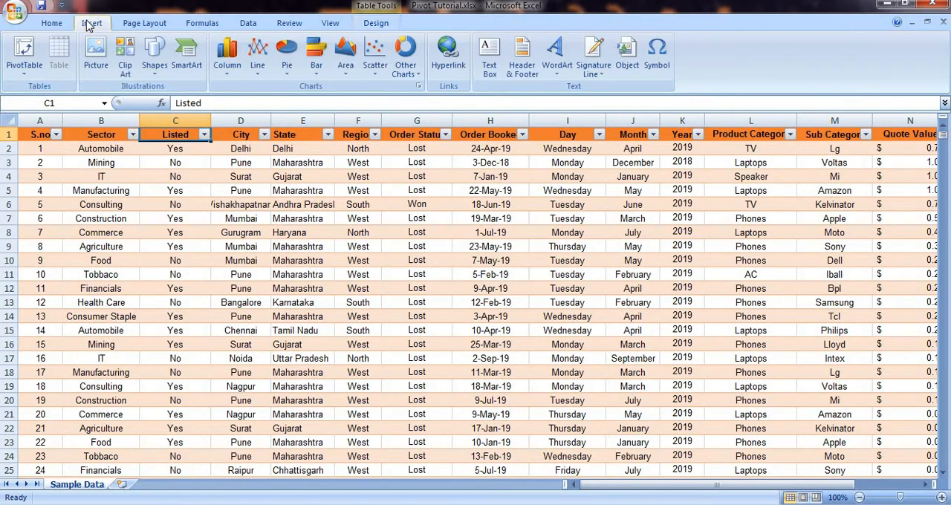
left_click(22, 72)
left_click(47, 89)
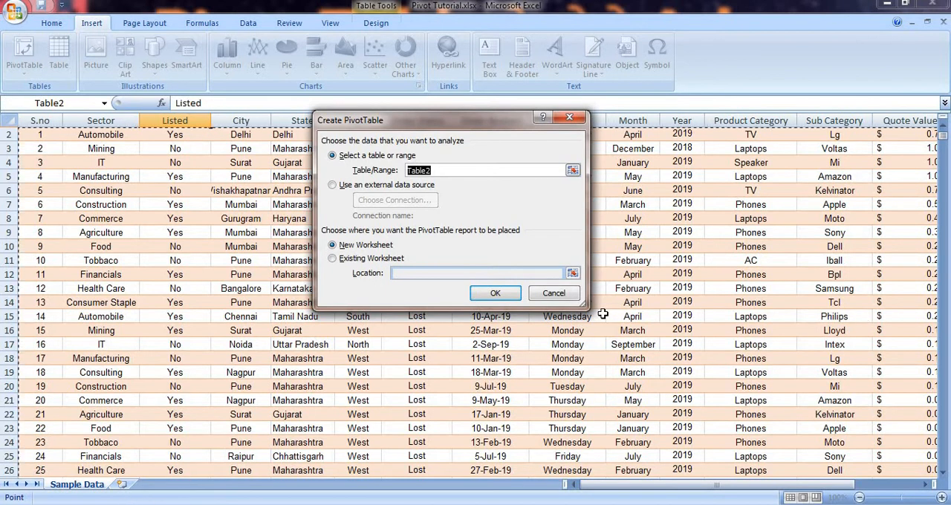
left_click(554, 293)
scroll(424, 248, "up", 1)
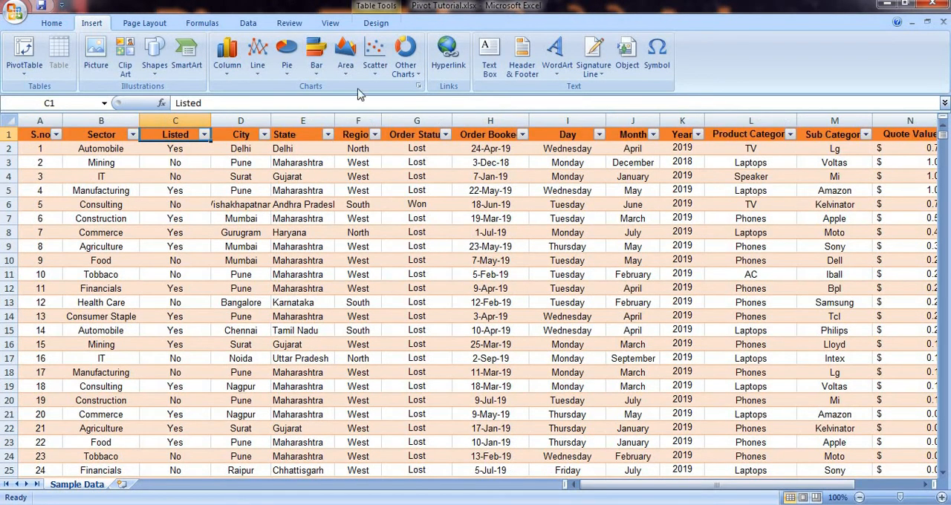
Step: Check the Summarize with PivotTable option for Table2 and dismiss its setup
left_click(378, 23)
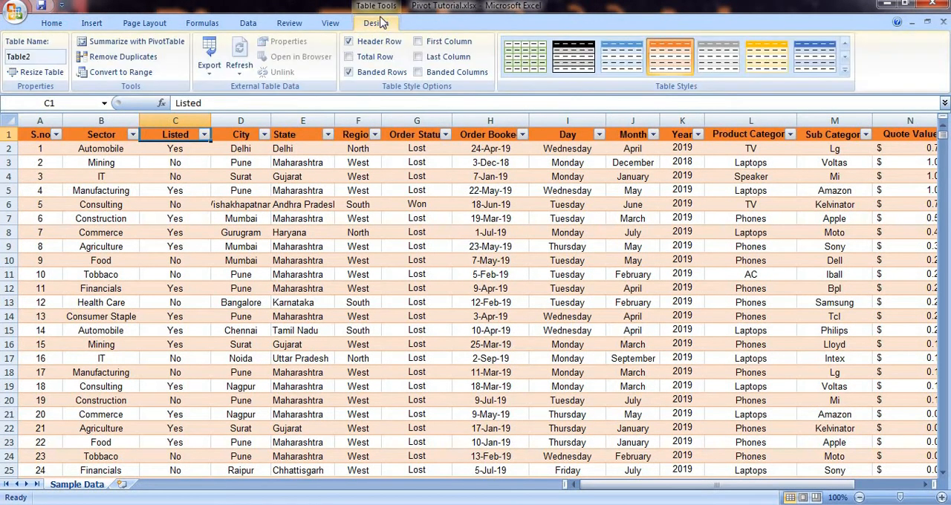
left_click(126, 42)
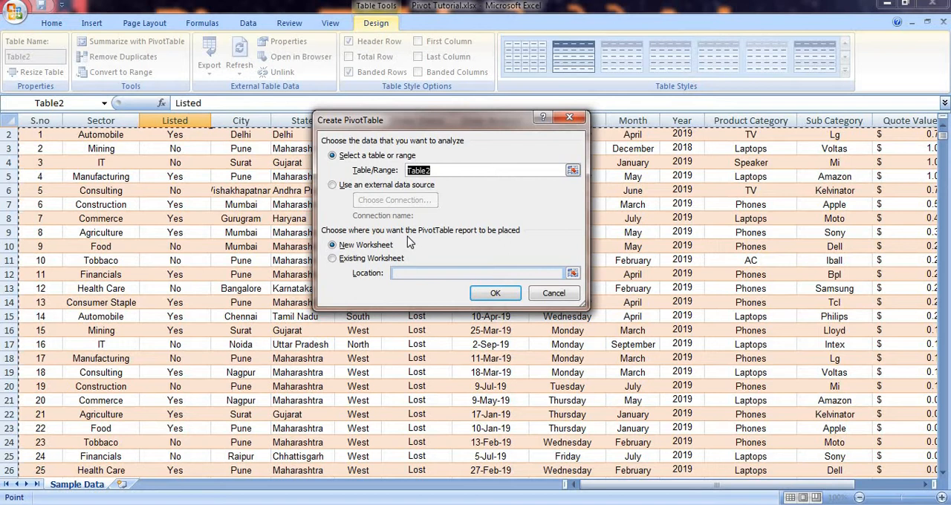
left_click(554, 294)
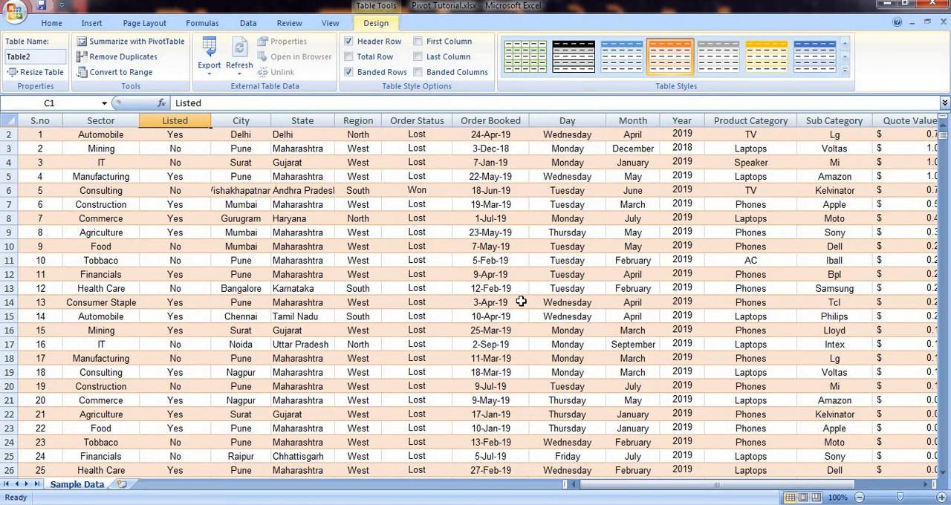
key("alt")
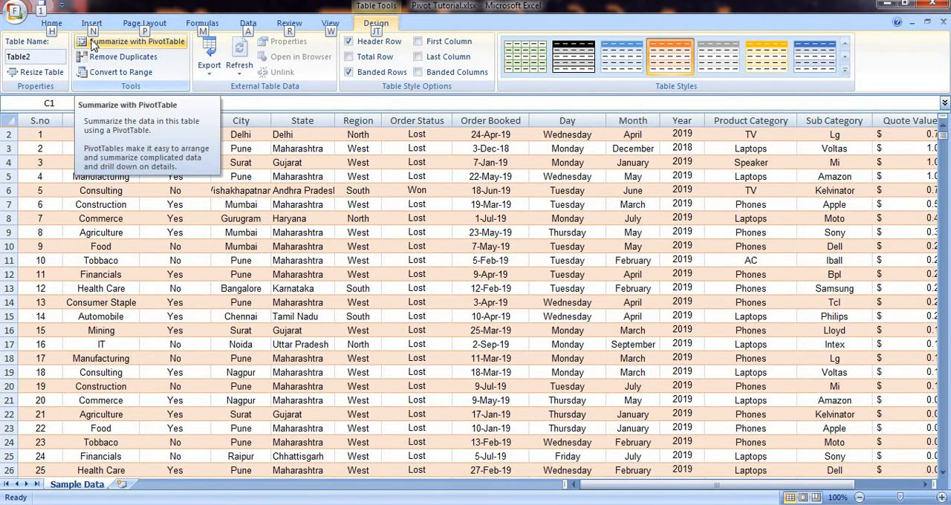
key("n")
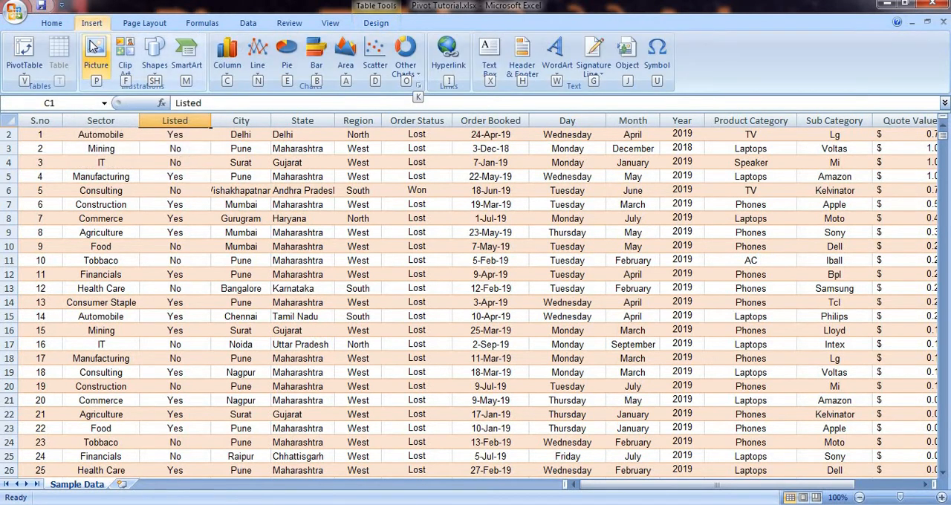
key("v")
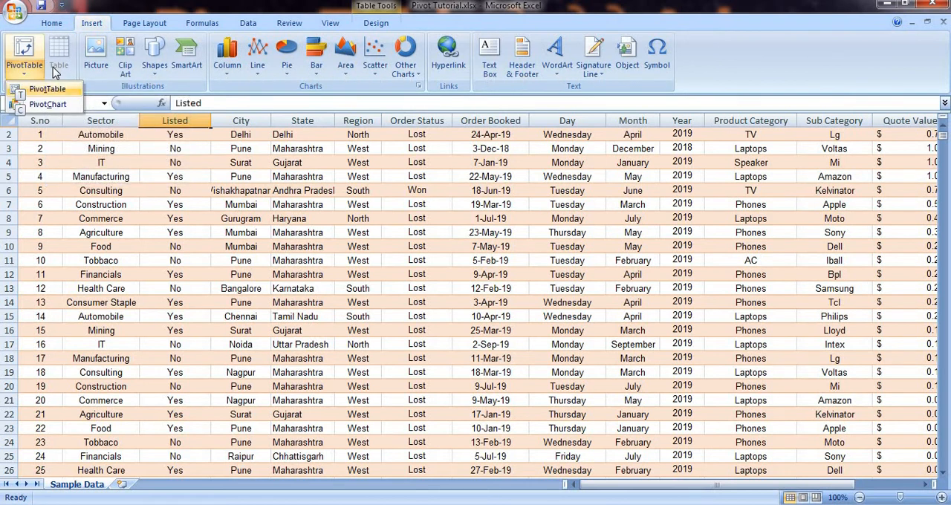
key("t")
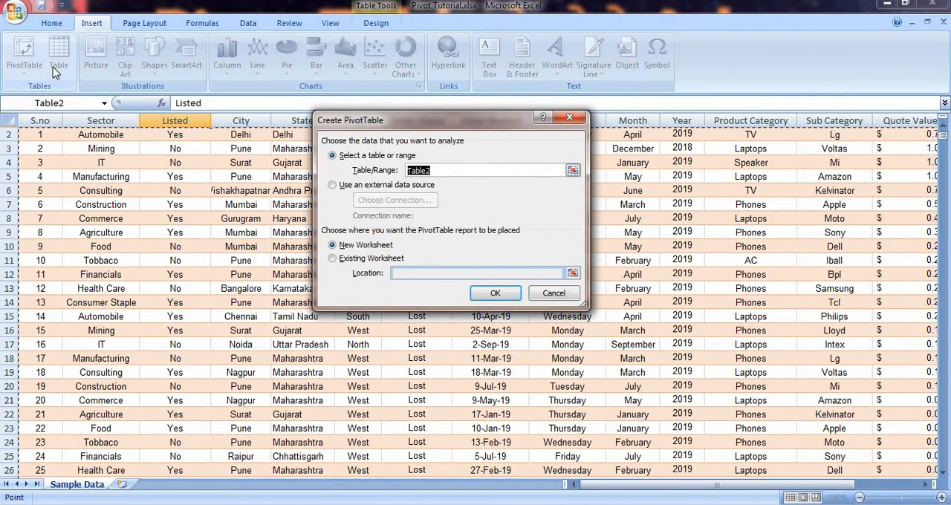
left_click(554, 293)
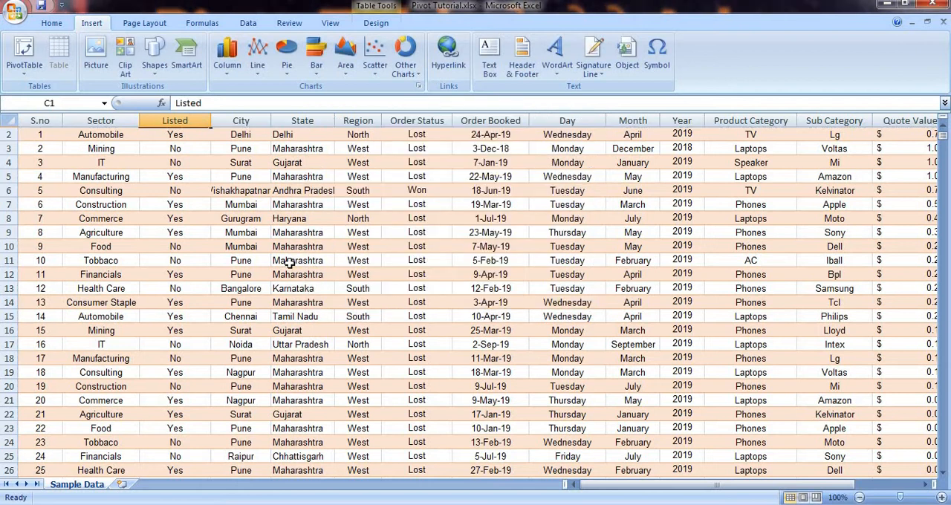
Step: Create a PivotTable from Table2 on a new worksheet using Summarize with PivotTable
left_click(376, 23)
left_click(123, 41)
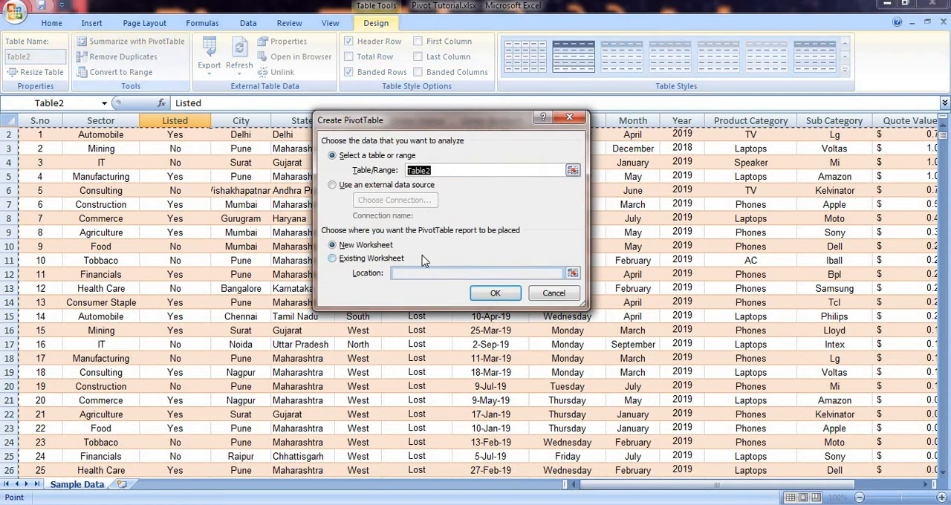
left_click(493, 290)
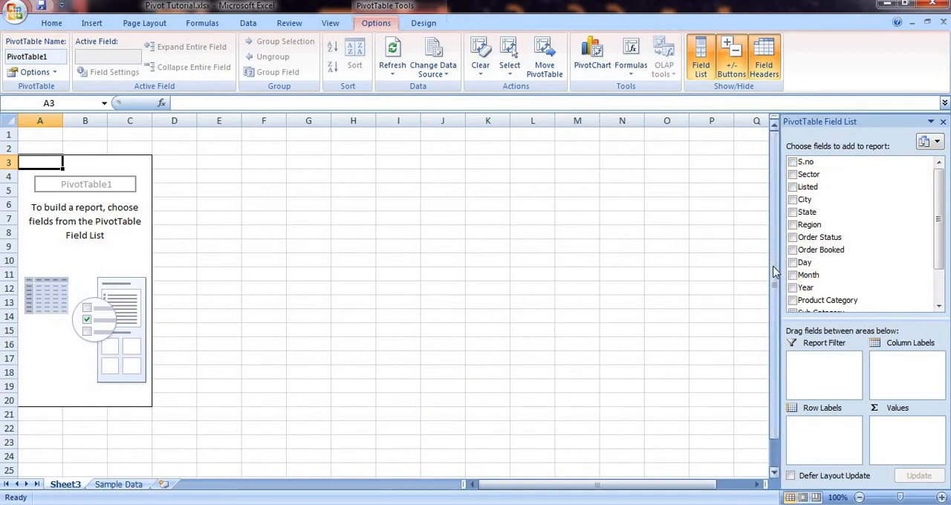
Step: Lay out the PivotTable with Sub Category as row labels, Region as column labels and the sum of Quote Value as values
mouse_move(940, 210)
left_mouse_down()
mouse_move(933, 244)
mouse_move(941, 194)
left_mouse_up()
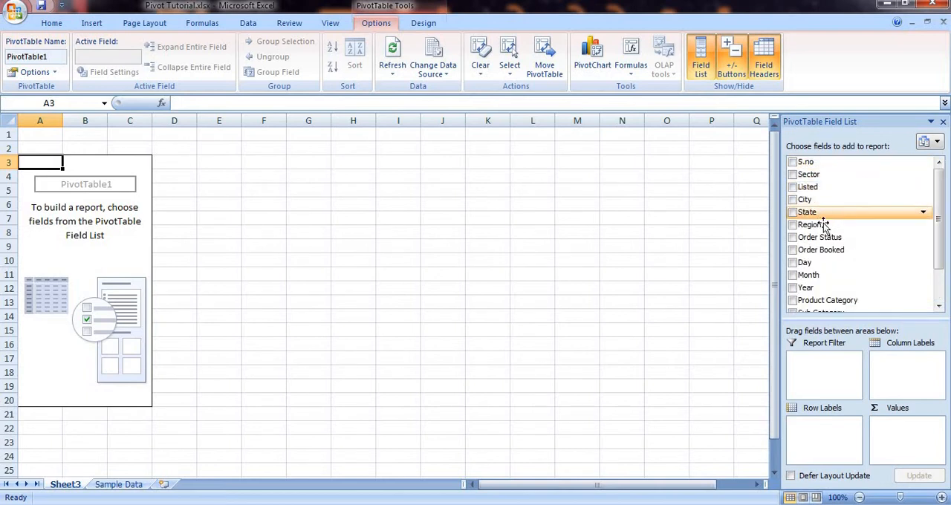
left_click_drag(823, 225, 814, 446)
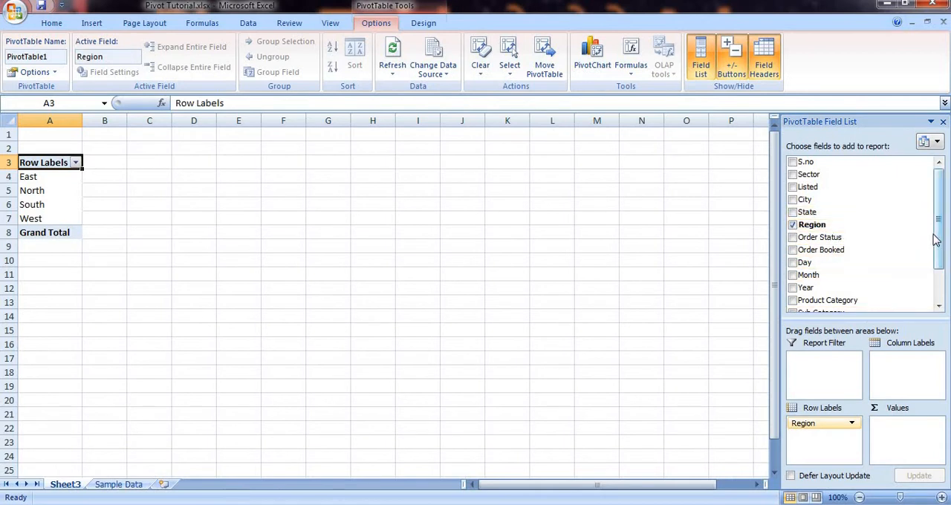
scroll(855, 245, "down", 2)
left_click_drag(822, 280, 902, 448)
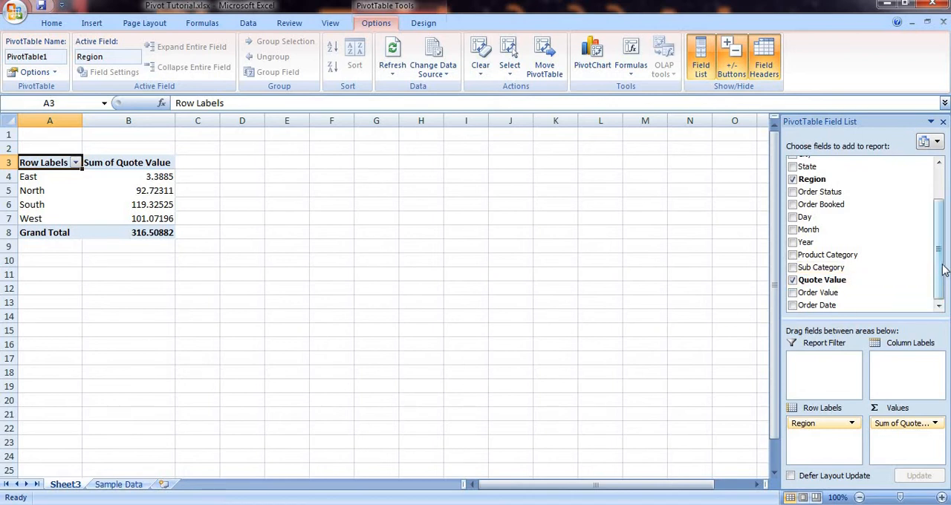
left_click_drag(851, 267, 900, 391)
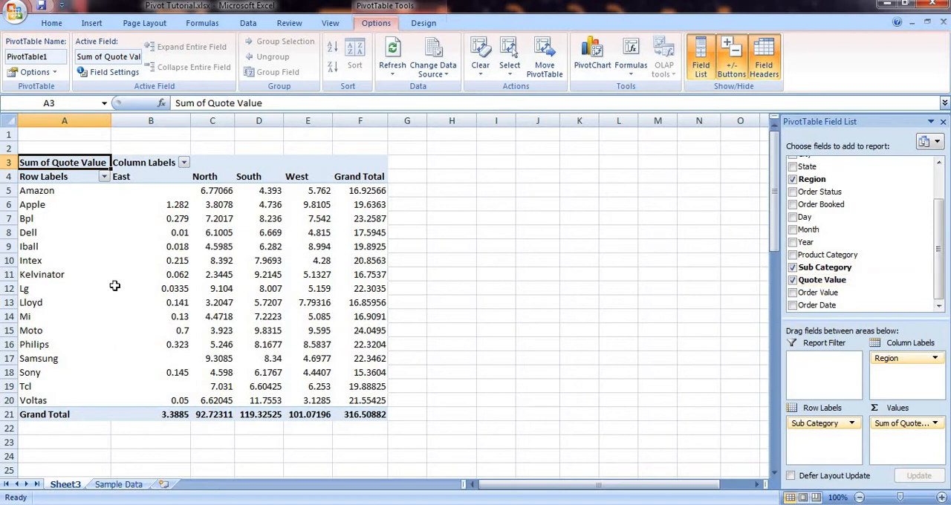
Step: Examine Kelvinator's quote value in the East region and the grand totals for the Kelvinator and Intex rows
mouse_move(191, 266)
left_click(39, 275)
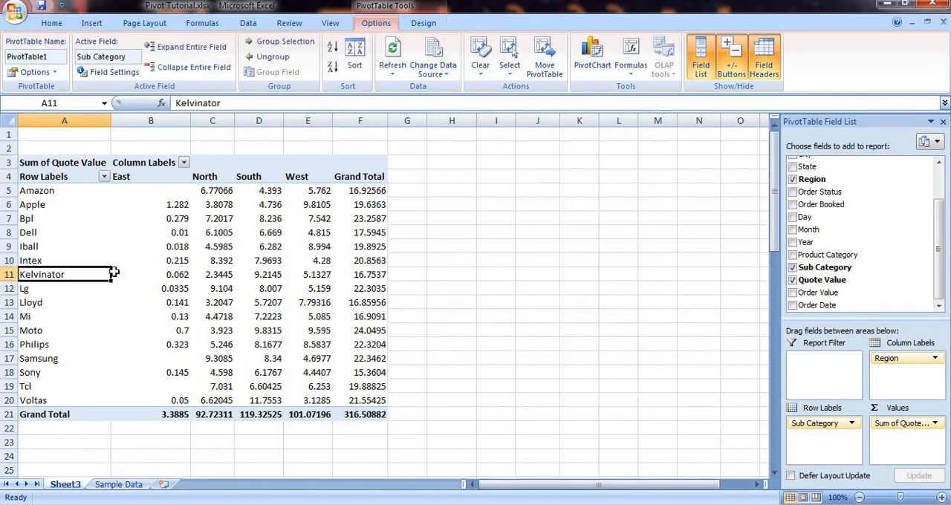
left_click(176, 274)
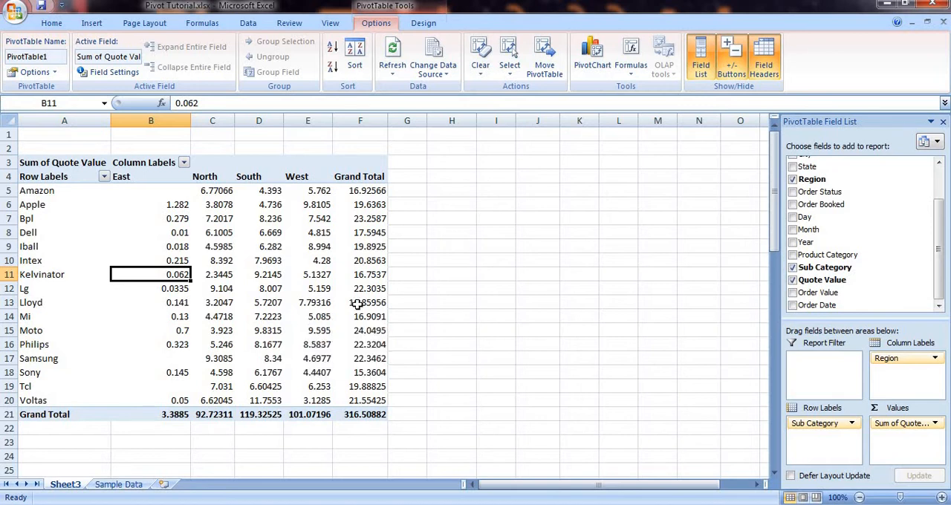
left_click(372, 275)
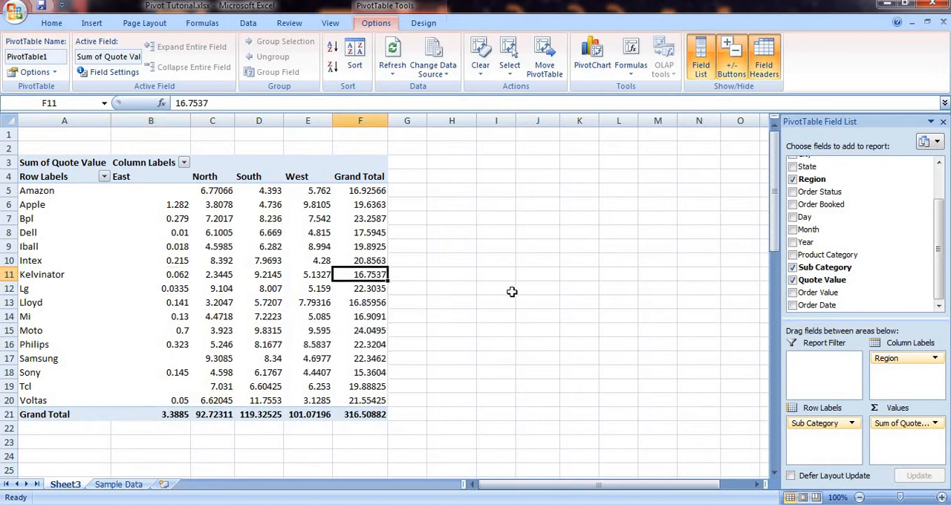
left_click(361, 260)
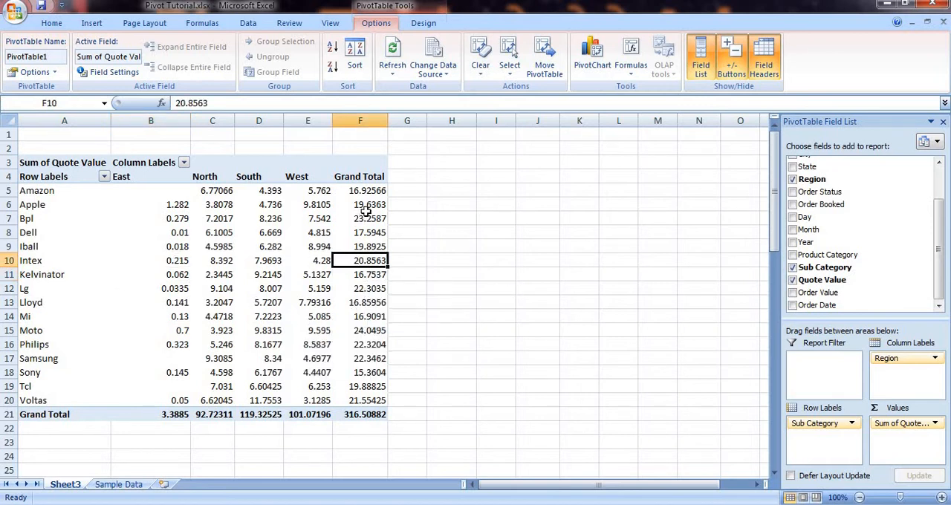
mouse_move(373, 210)
Step: Show the PivotTable's grand totals for rows only and select the Grand Total column's values
left_click(427, 24)
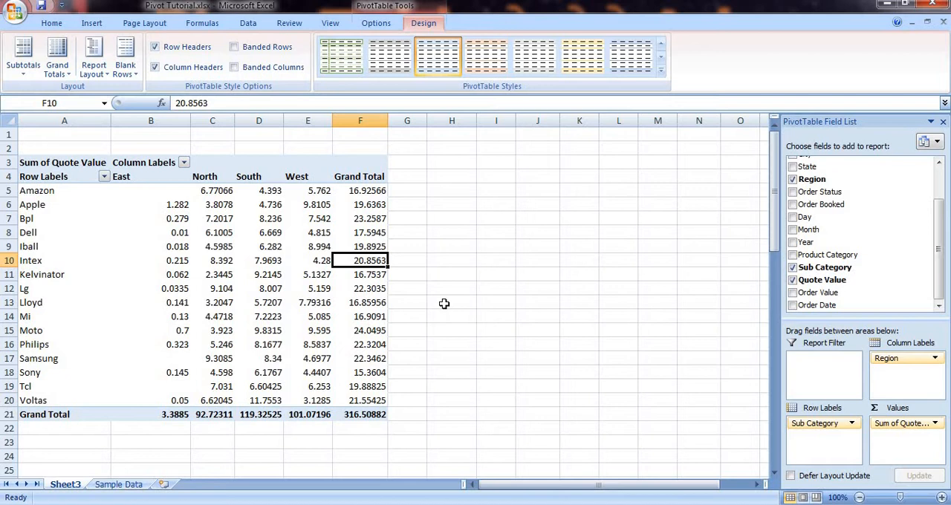
left_click(57, 83)
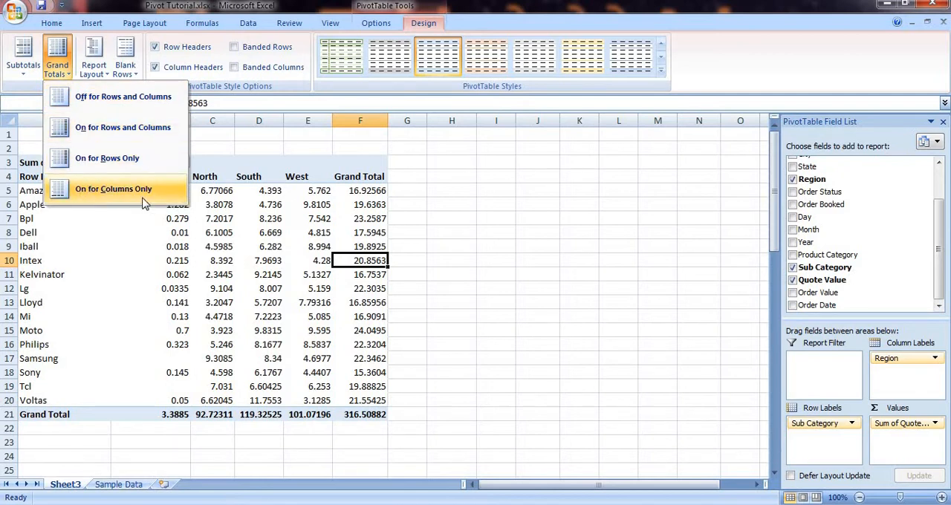
left_click(81, 159)
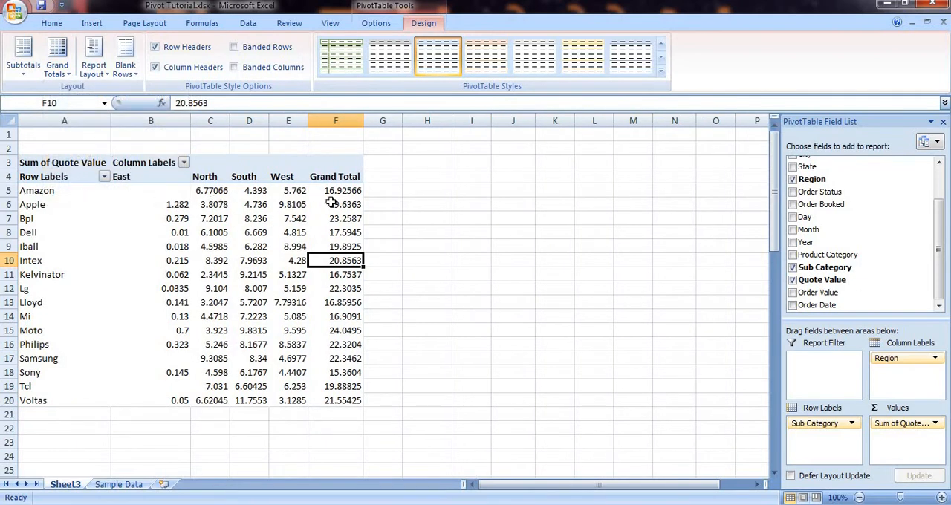
left_click_drag(343, 191, 350, 400)
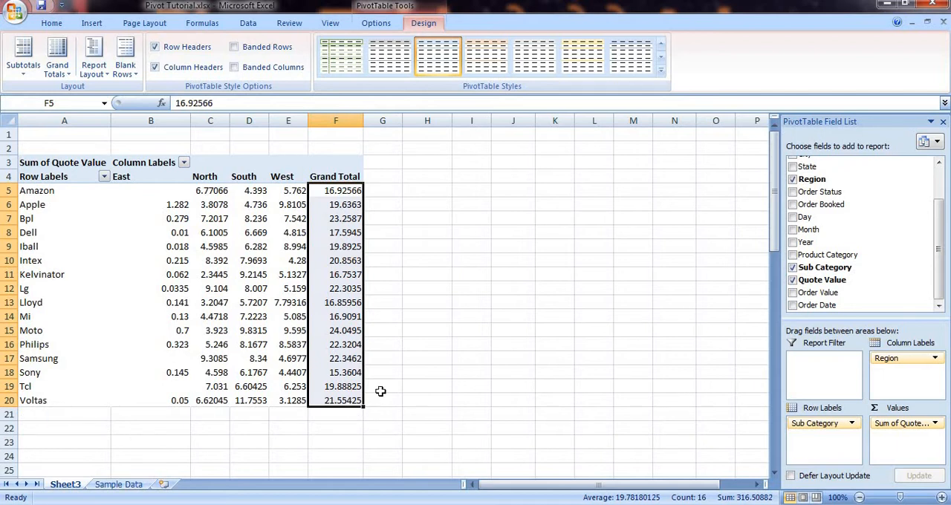
Step: Switch the PivotTable's grand totals to columns only
left_click(57, 66)
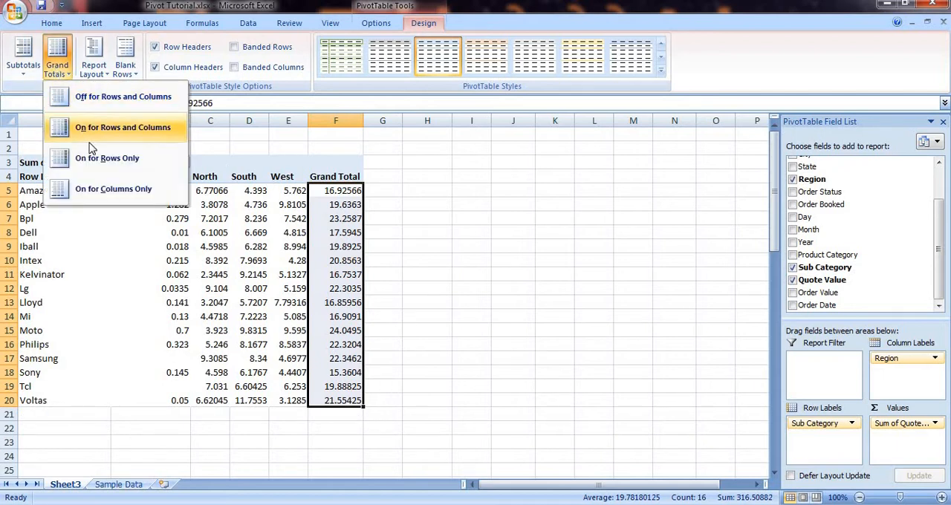
left_click(100, 189)
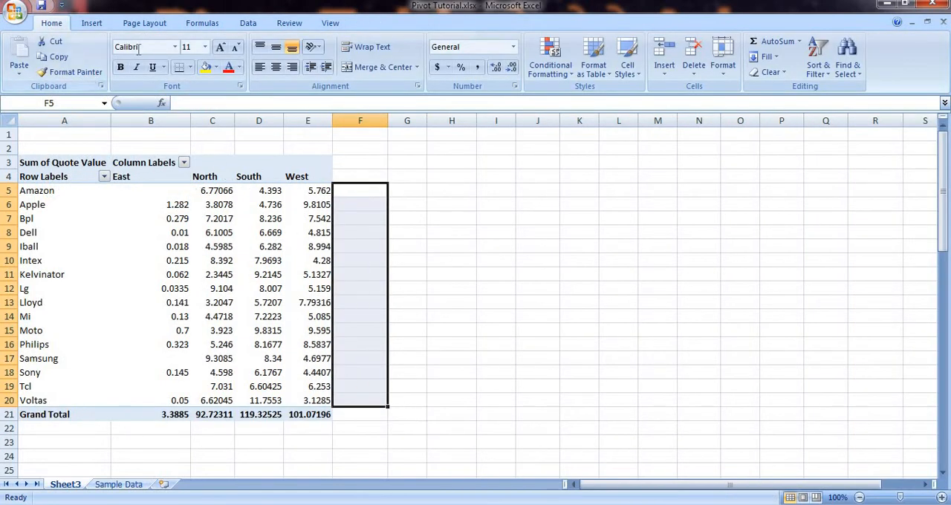
Step: Turn the PivotTable's grand totals on for both rows and columns
left_click(244, 260)
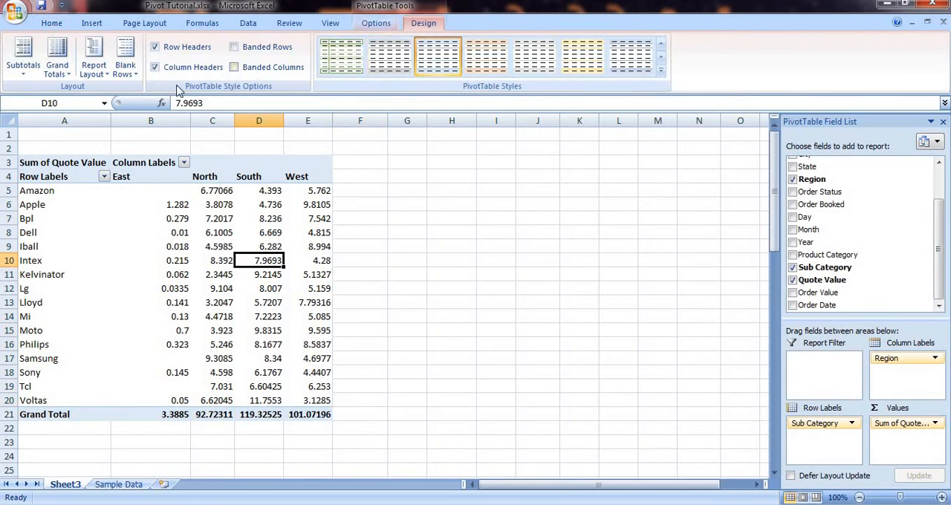
left_click(58, 64)
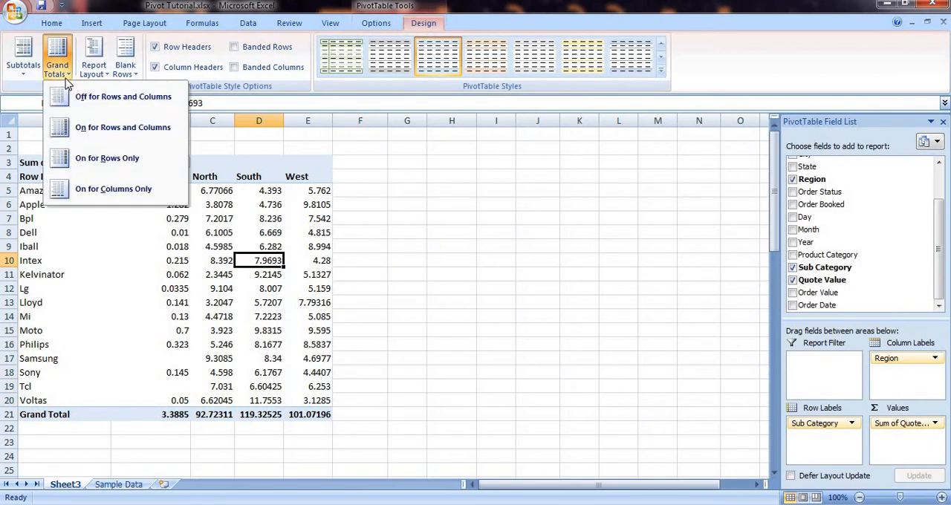
left_click(99, 130)
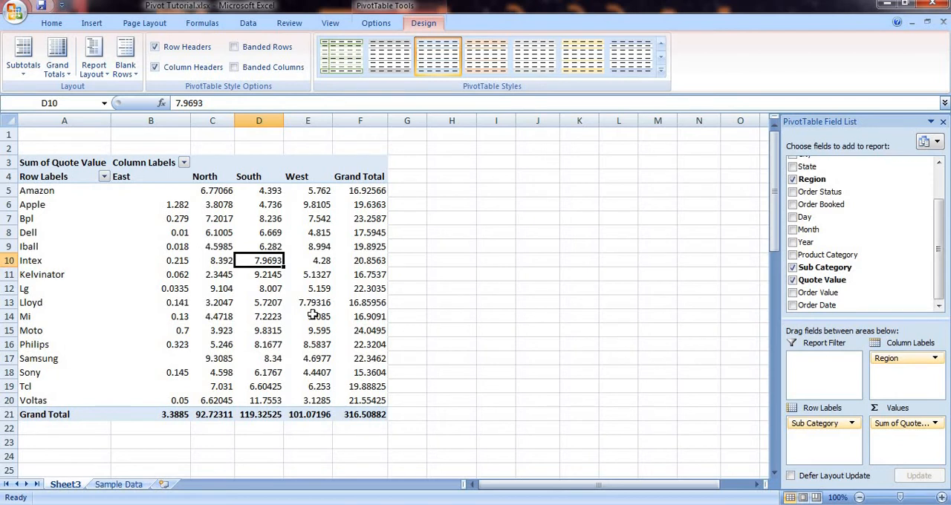
Step: Apply Pivot Style Medium 13 to the PivotTable
mouse_move(247, 283)
left_click(661, 71)
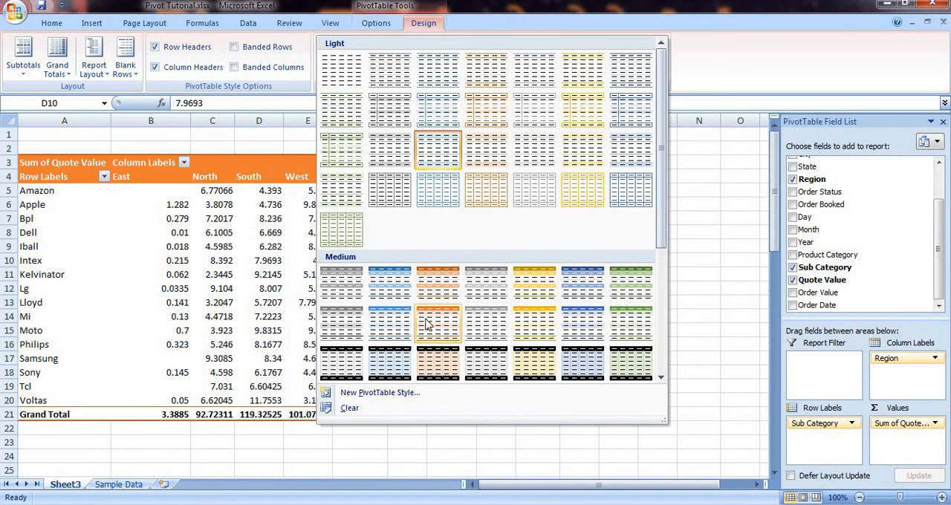
left_click(572, 331)
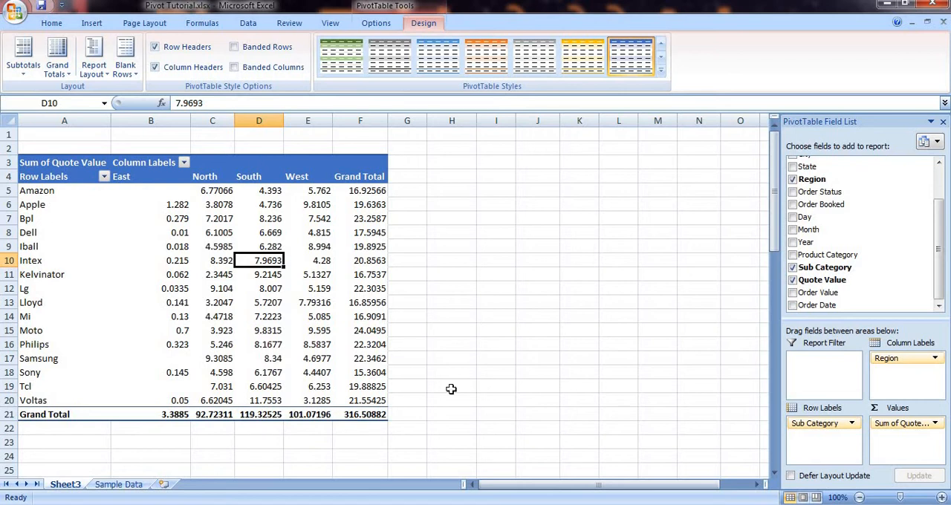
Step: Review the layout and format settings in the PivotTable Options dialog and cancel it
mouse_move(287, 291)
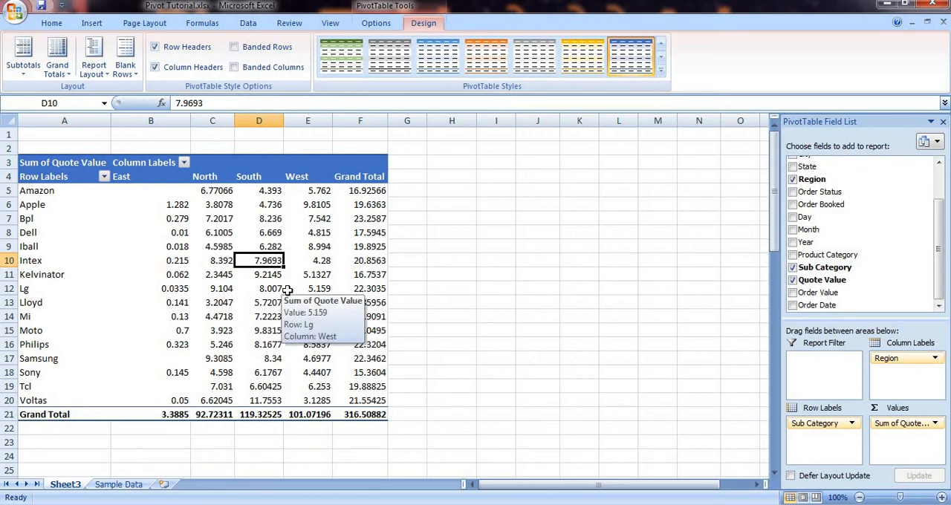
mouse_move(193, 277)
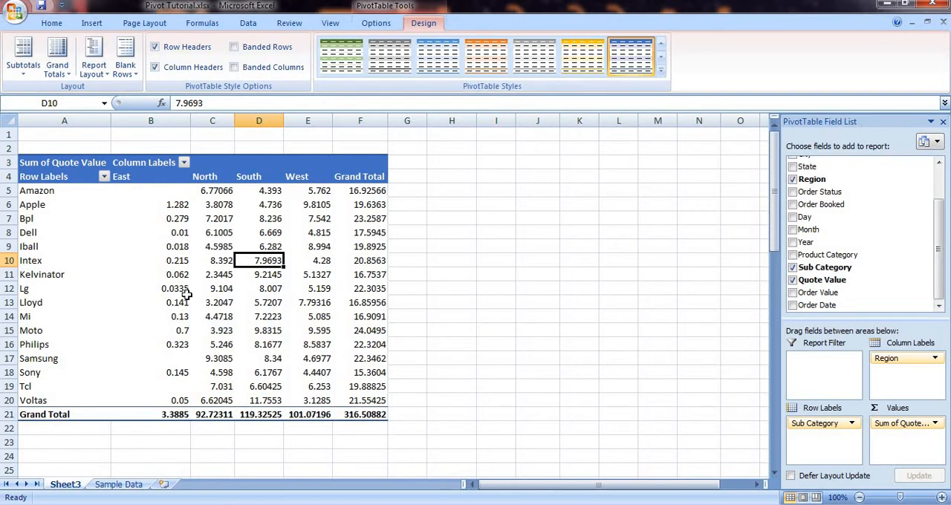
mouse_move(186, 295)
left_click(383, 25)
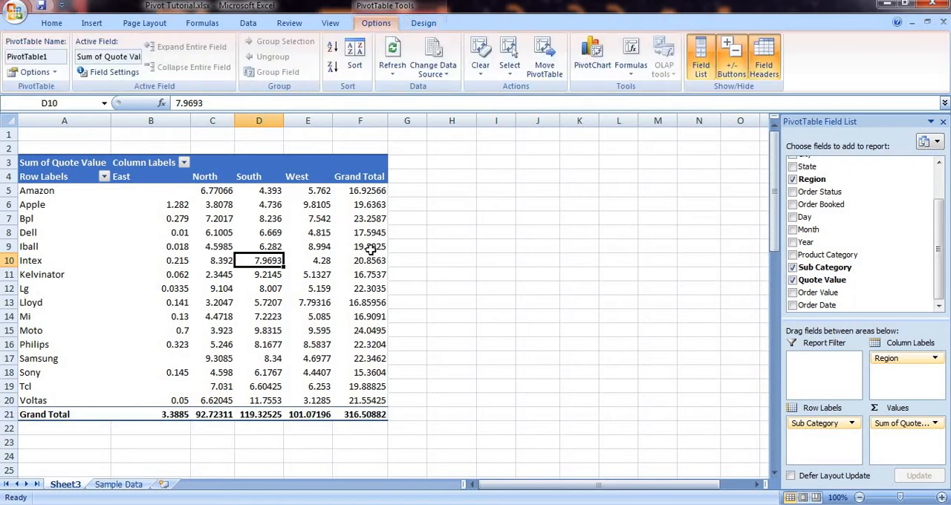
left_click(55, 72)
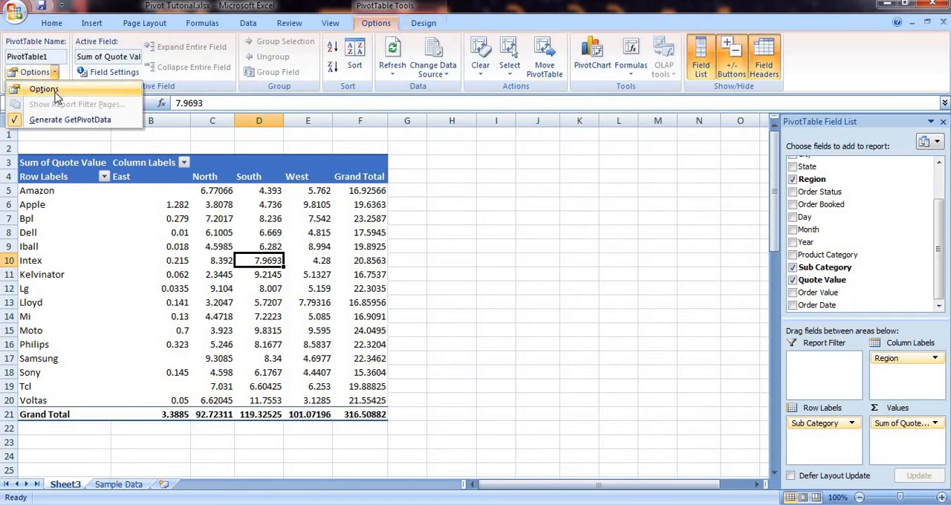
left_click(56, 93)
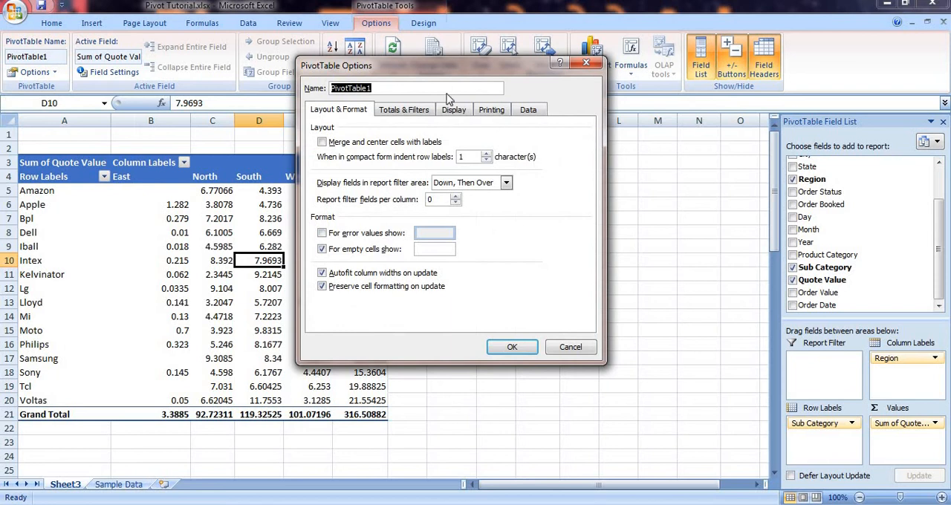
left_click_drag(441, 63, 557, 81)
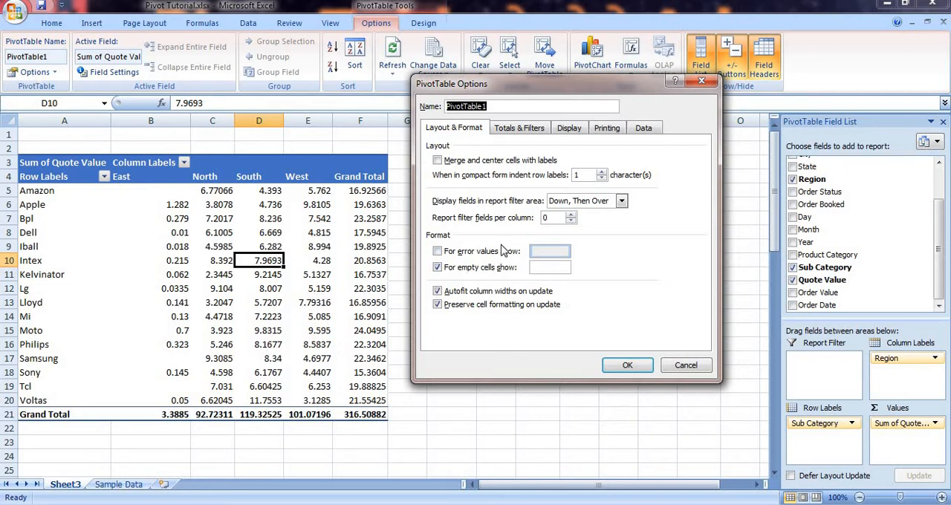
left_click(697, 369)
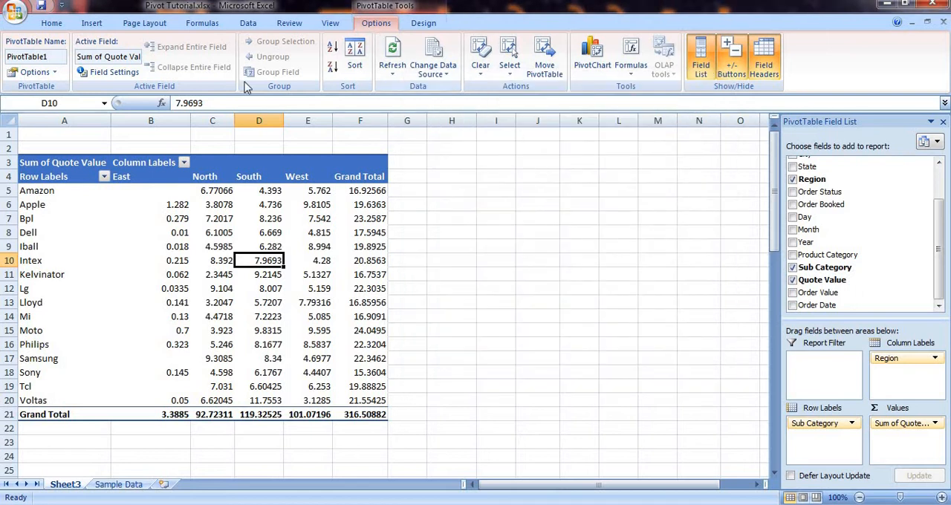
Step: Set the PivotTable to show "No Value" for error values and 0 for empty cells, and check the East column
left_click(53, 72)
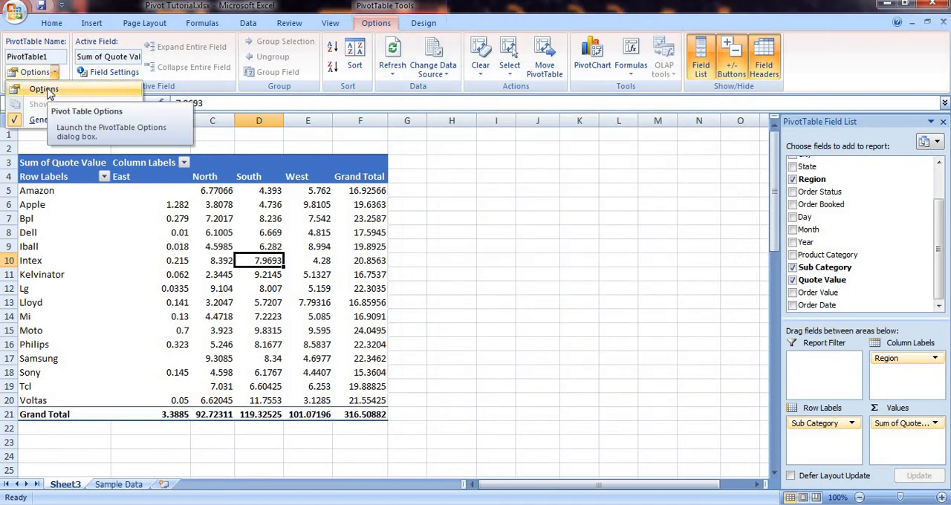
left_click(49, 92)
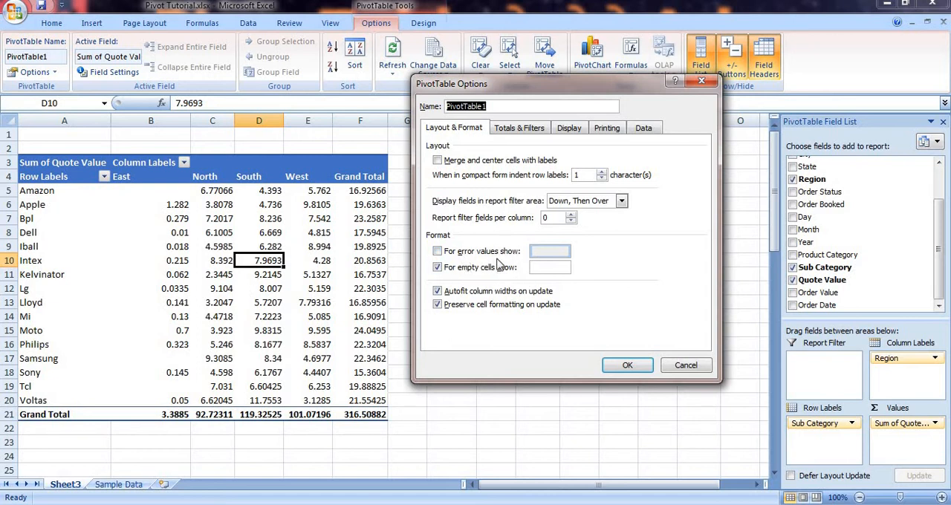
left_click(438, 252)
left_click(545, 251)
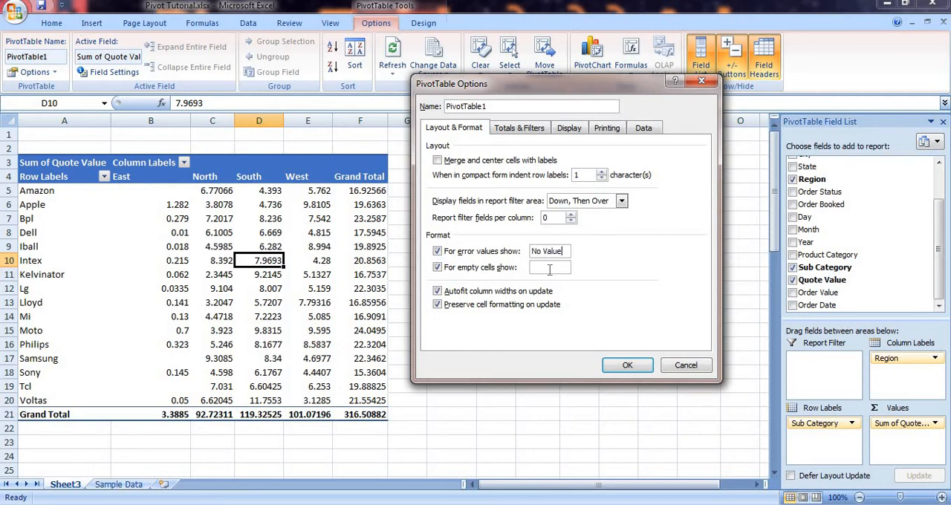
left_click(547, 269)
left_click(628, 366)
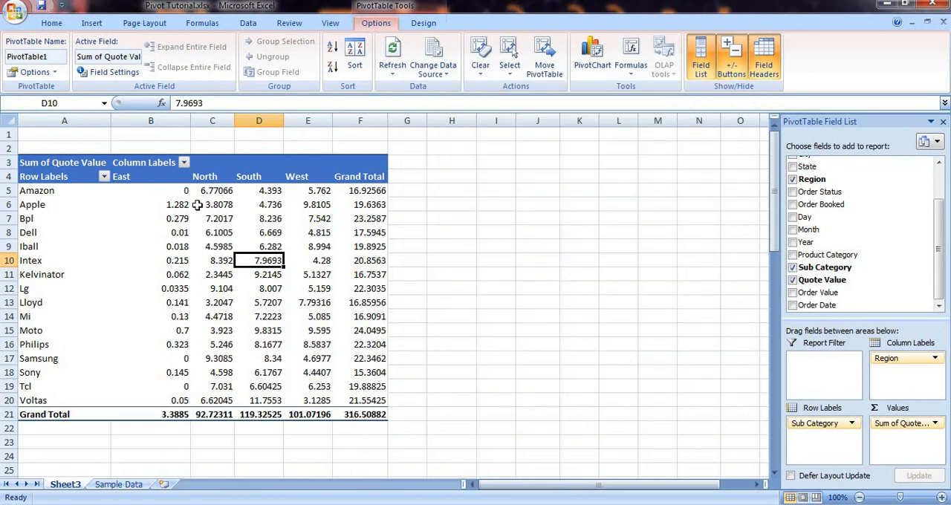
left_click(178, 193)
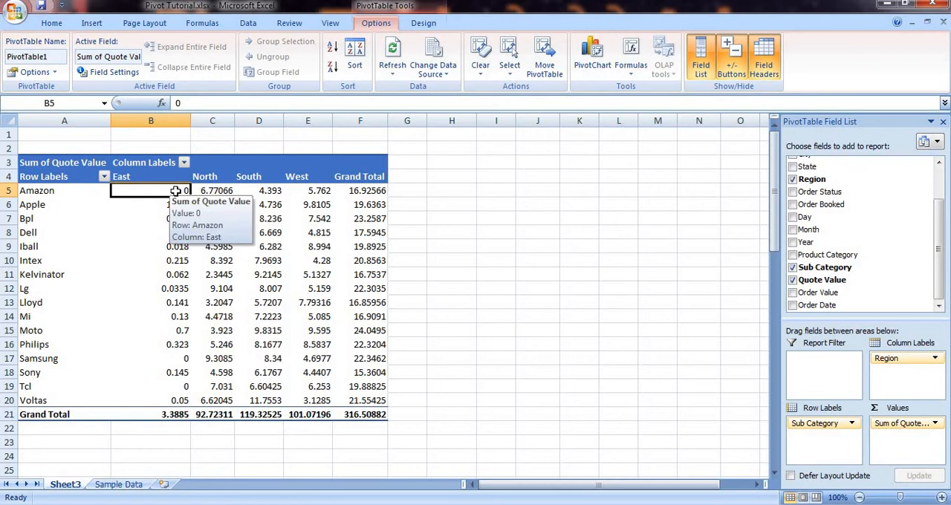
left_click(179, 358)
left_click(178, 387)
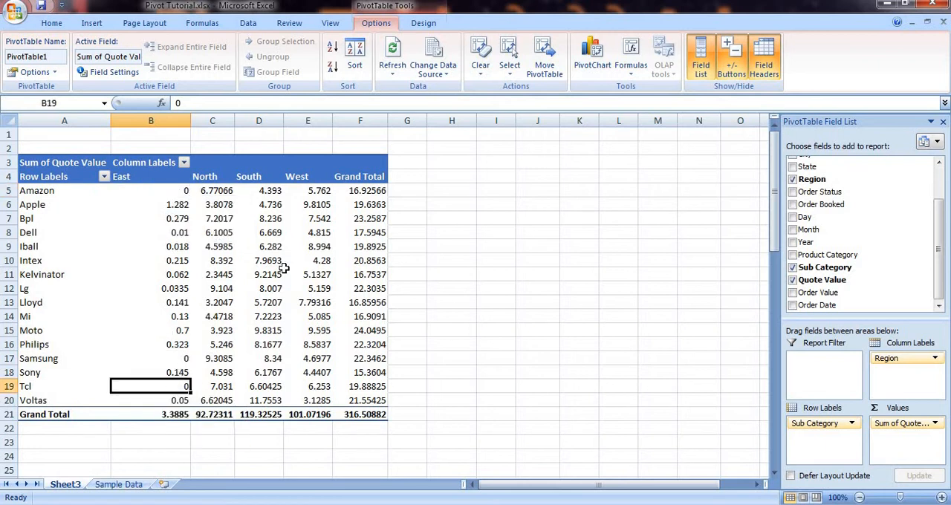
Step: Set the PivotTable's empty cells to show "Empty" and check the East column values
left_click(54, 74)
left_click(44, 89)
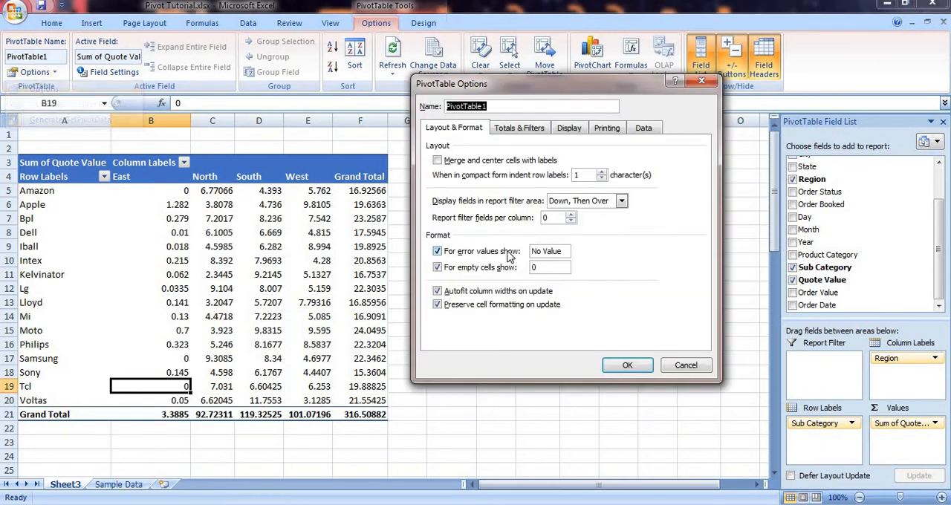
double_click(559, 268)
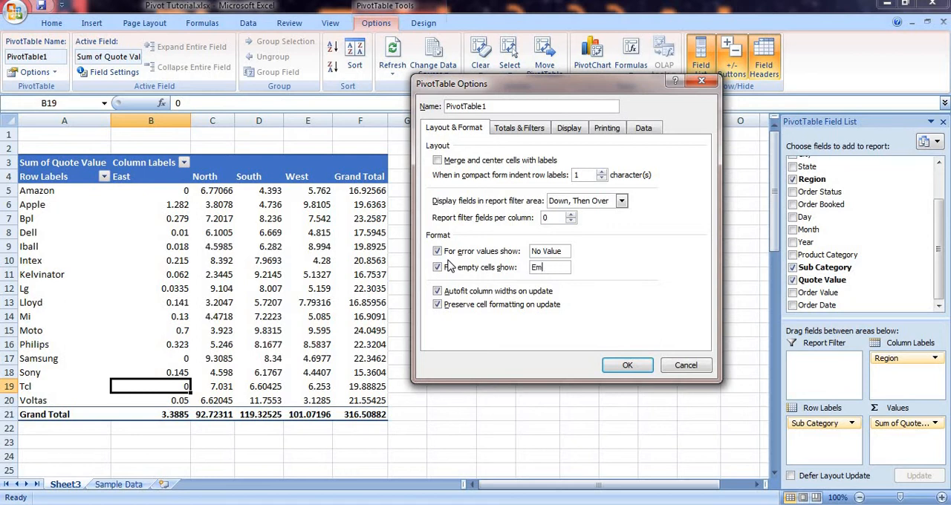
left_click(630, 363)
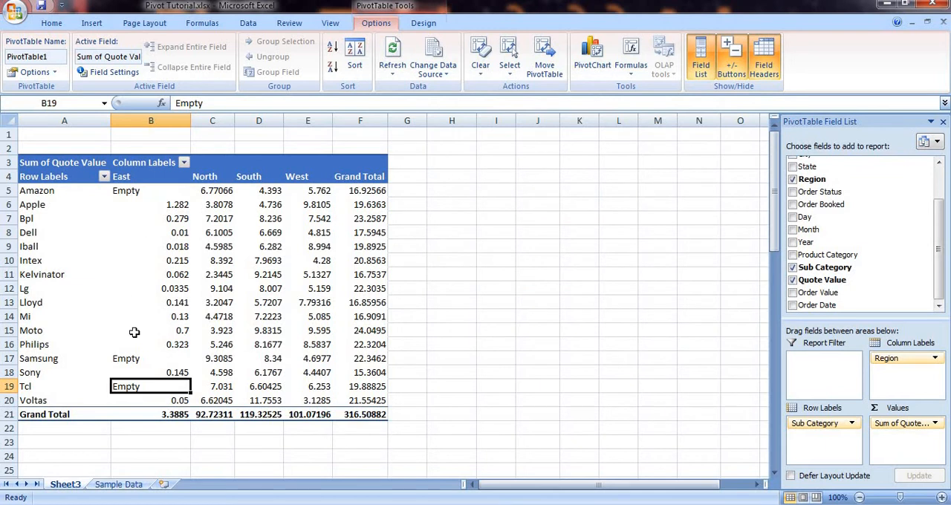
mouse_move(226, 217)
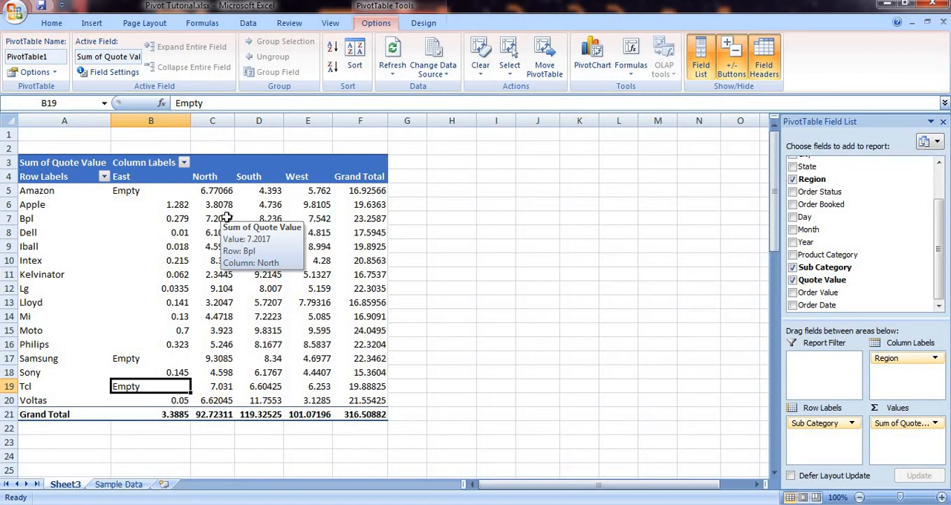
left_click(147, 192)
left_click_drag(146, 191, 153, 389)
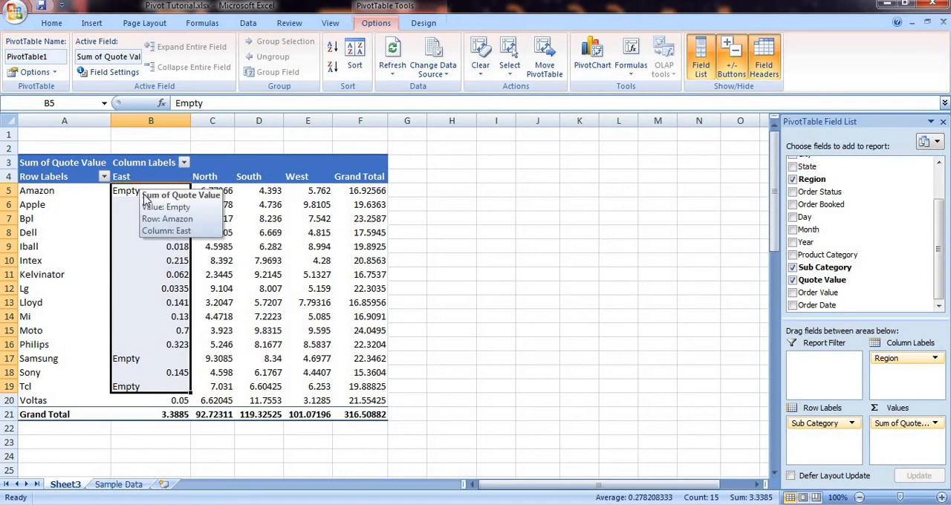
left_click(277, 272)
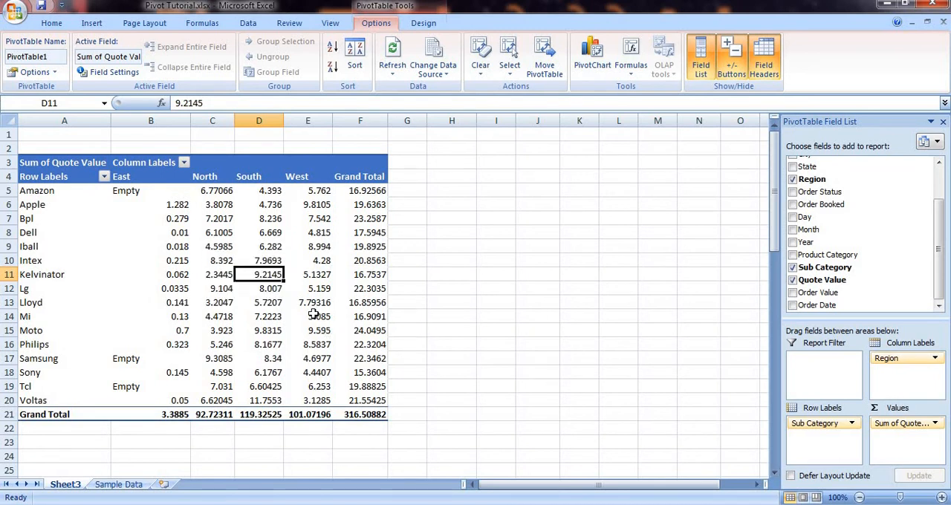
Step: Summarize the Quote Value field by Count and examine the grand totals and the Amazon row
left_click(114, 72)
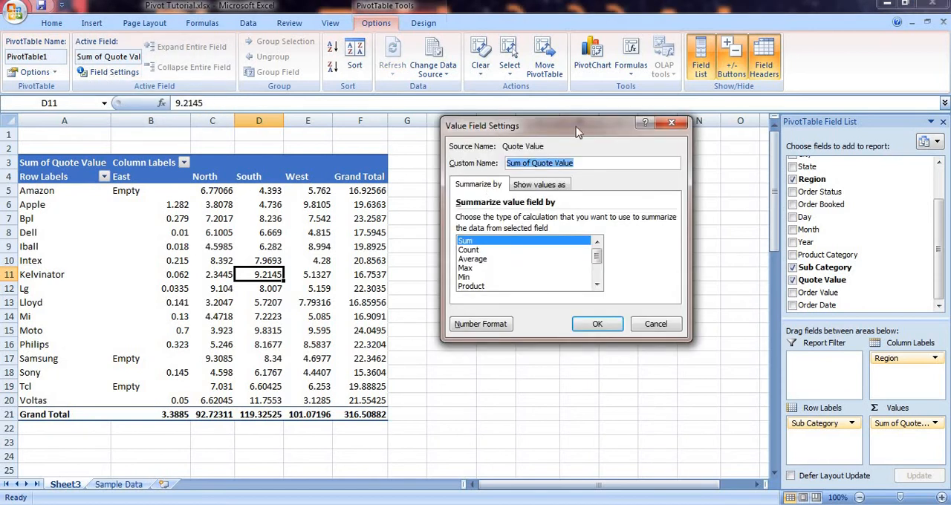
left_click_drag(578, 132, 547, 124)
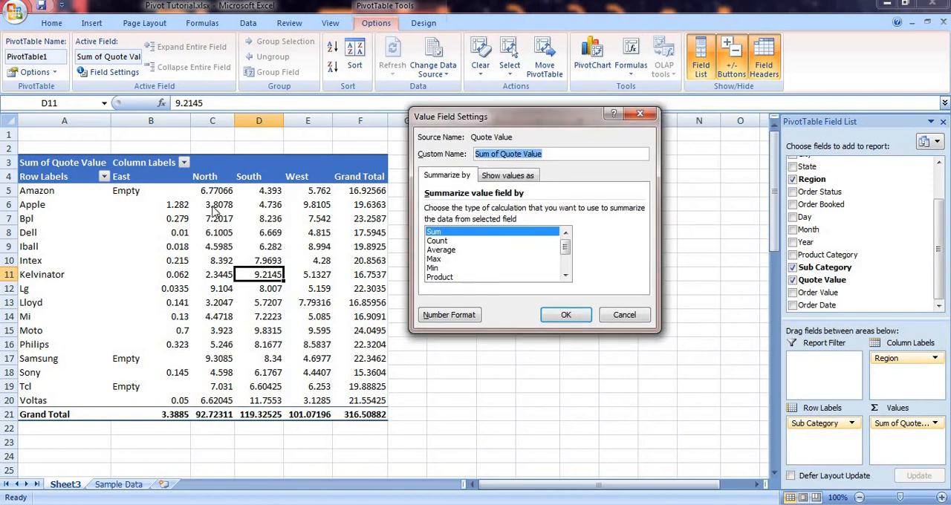
left_click(441, 241)
left_click(568, 315)
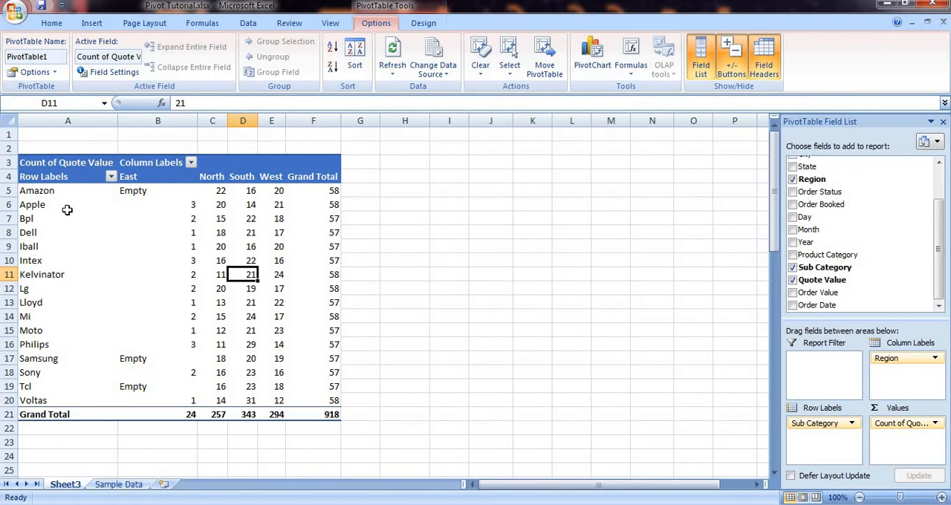
left_click_drag(183, 190, 318, 414)
left_click(301, 262)
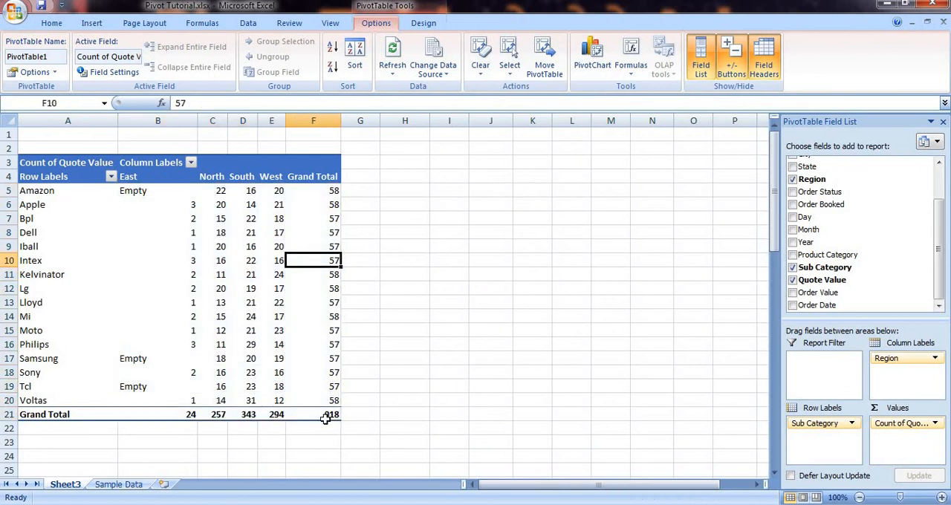
left_click(325, 418)
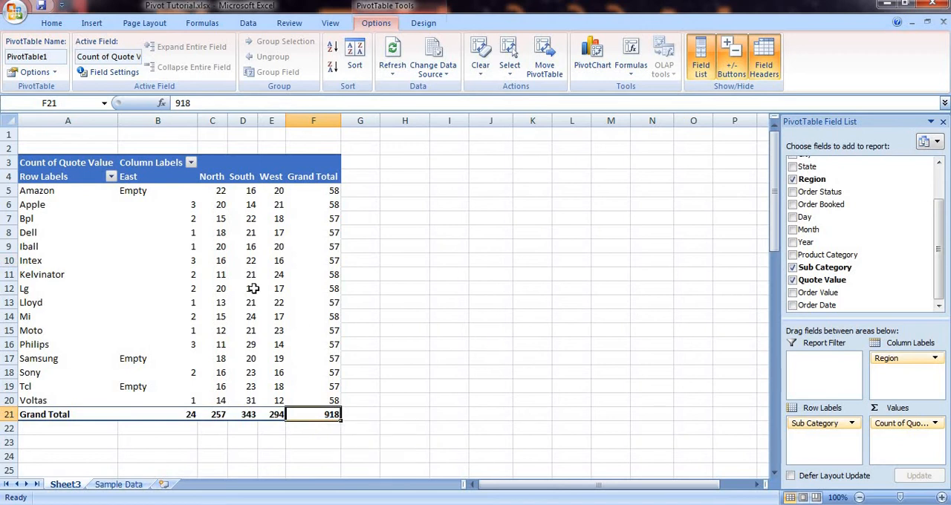
mouse_move(254, 289)
left_click(319, 191)
left_click(75, 191)
left_click_drag(75, 191, 325, 195)
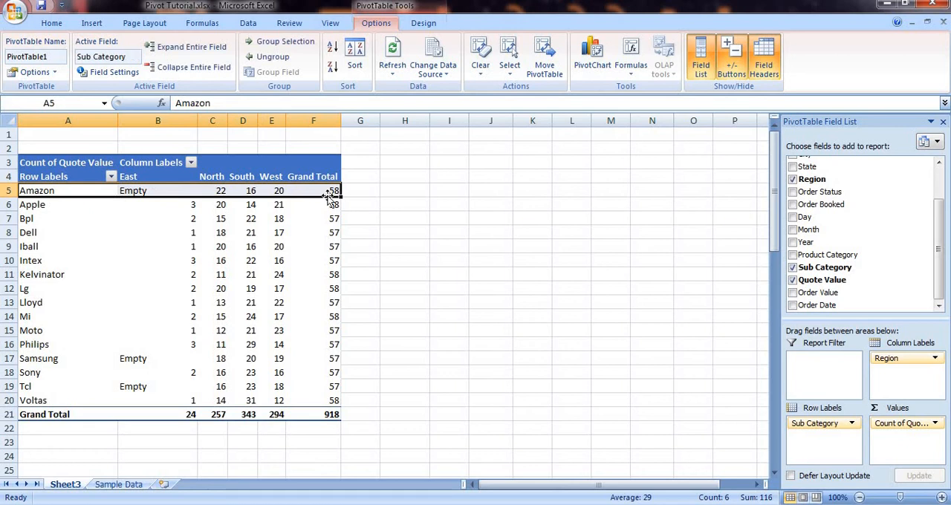
left_click(102, 73)
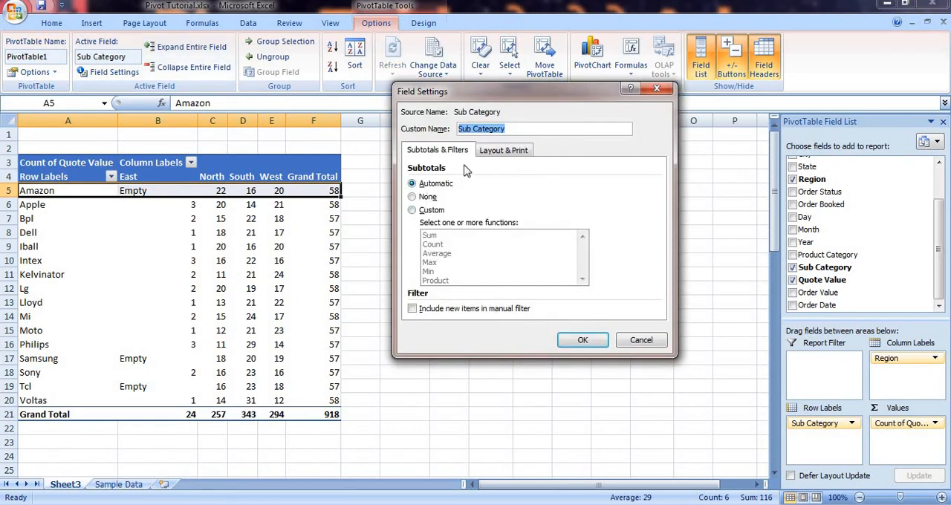
left_click(641, 340)
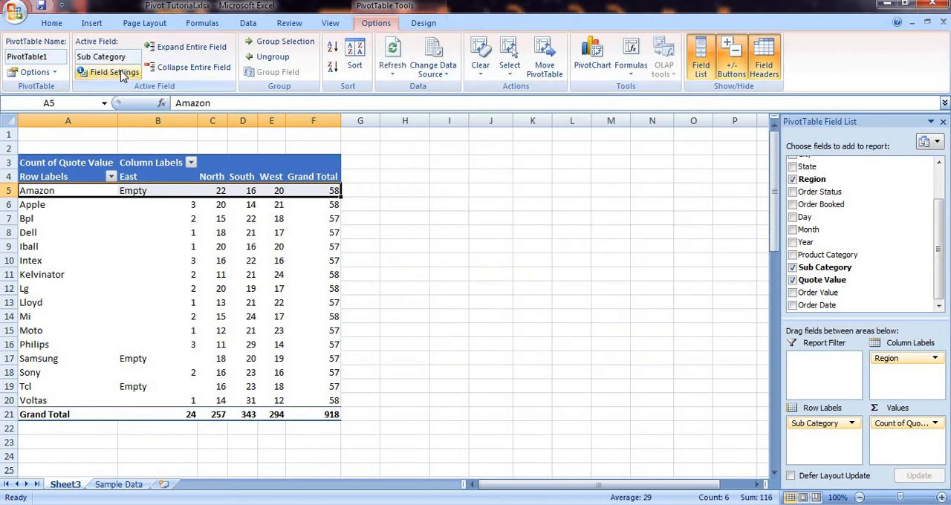
left_click(214, 261)
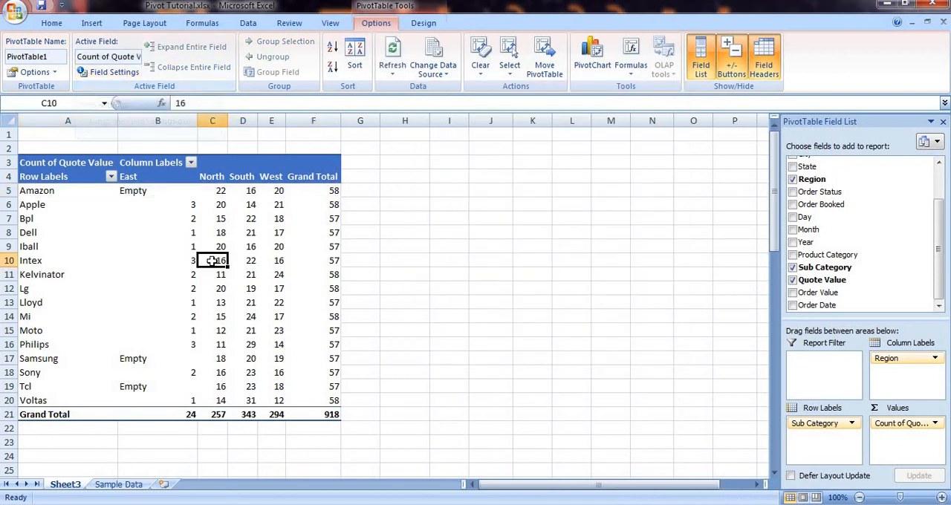
left_click(116, 74)
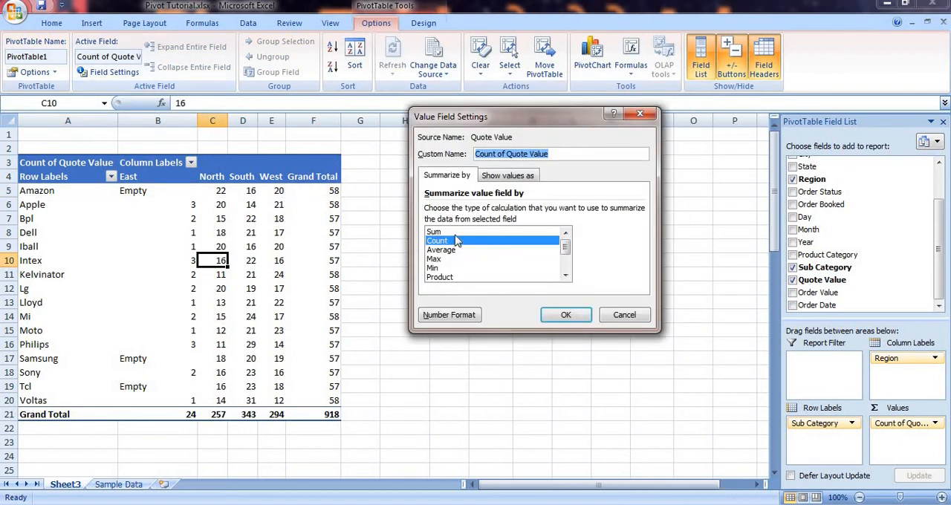
left_click(626, 313)
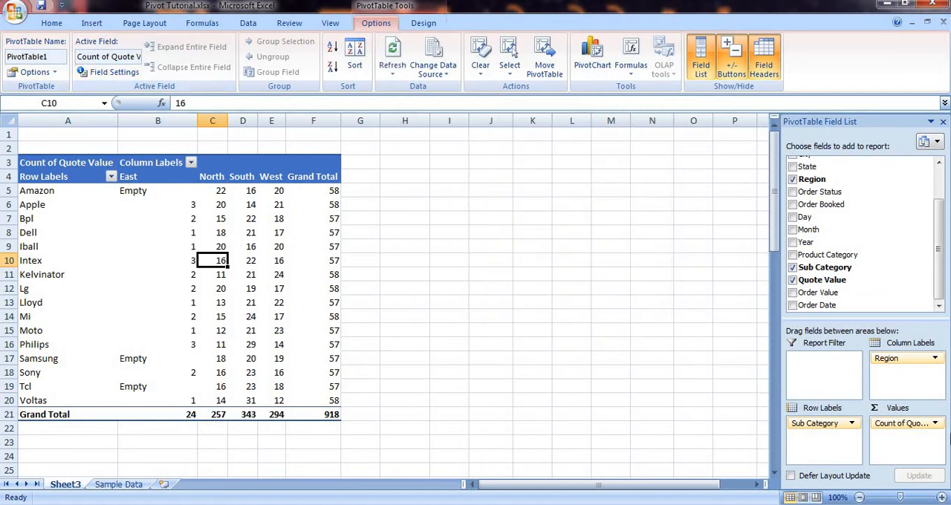
Step: Switch the Quote Value field's summary calculation back to Sum
left_click(936, 427)
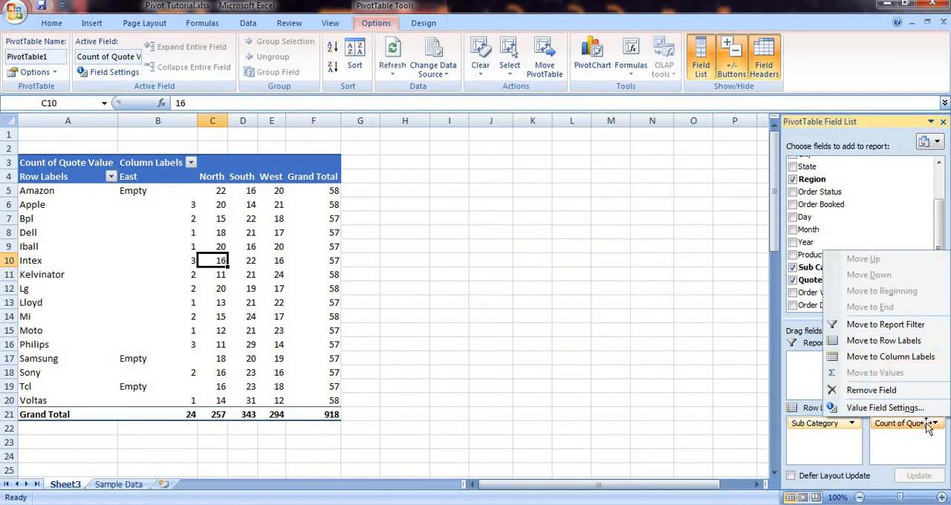
left_click(913, 414)
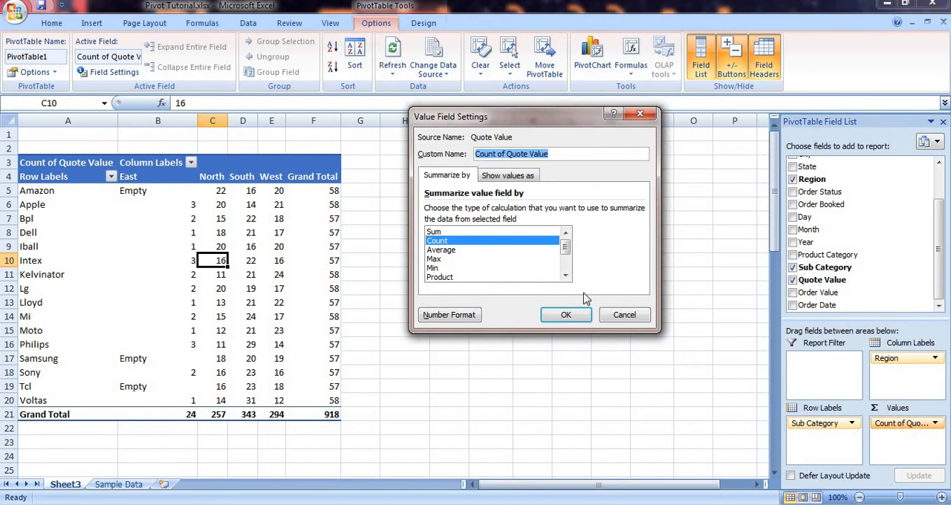
left_click(438, 232)
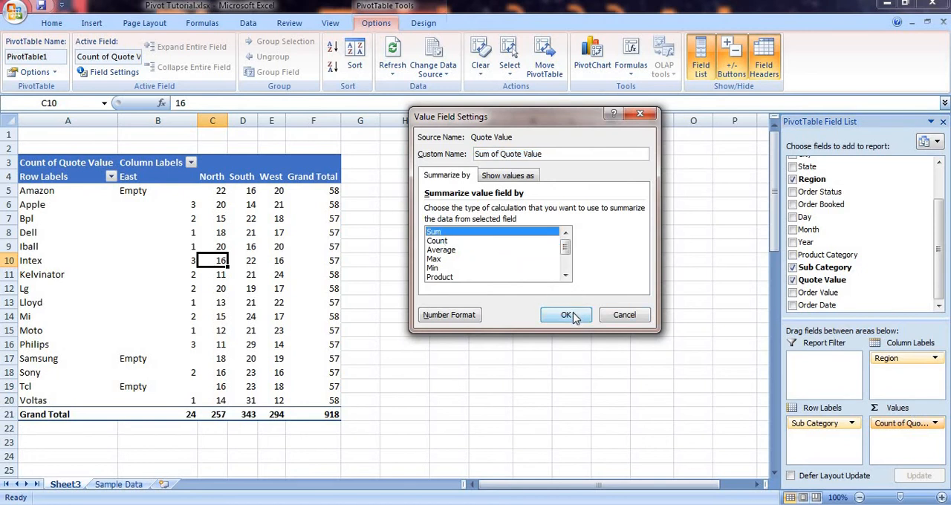
left_click(567, 315)
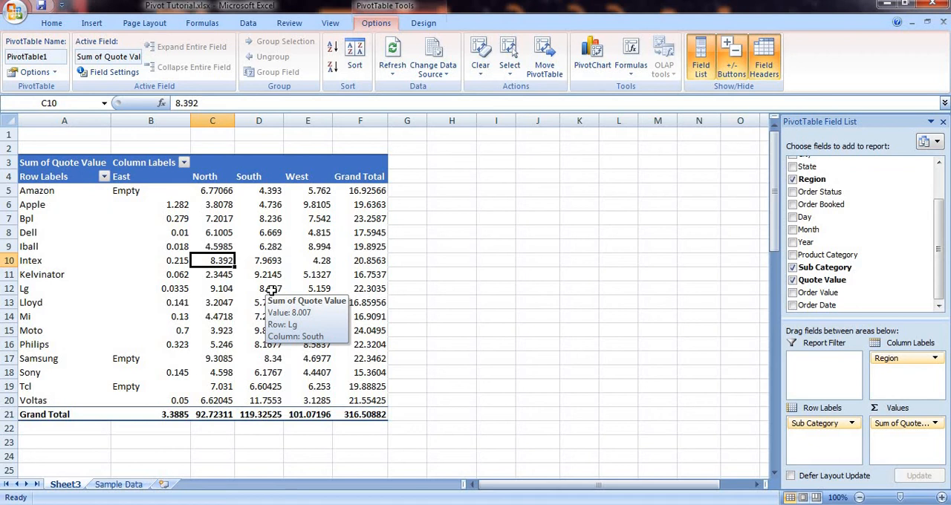
Step: Clear all records below the header row in the Sample Data sheet, starting from cell A2
left_click(117, 485)
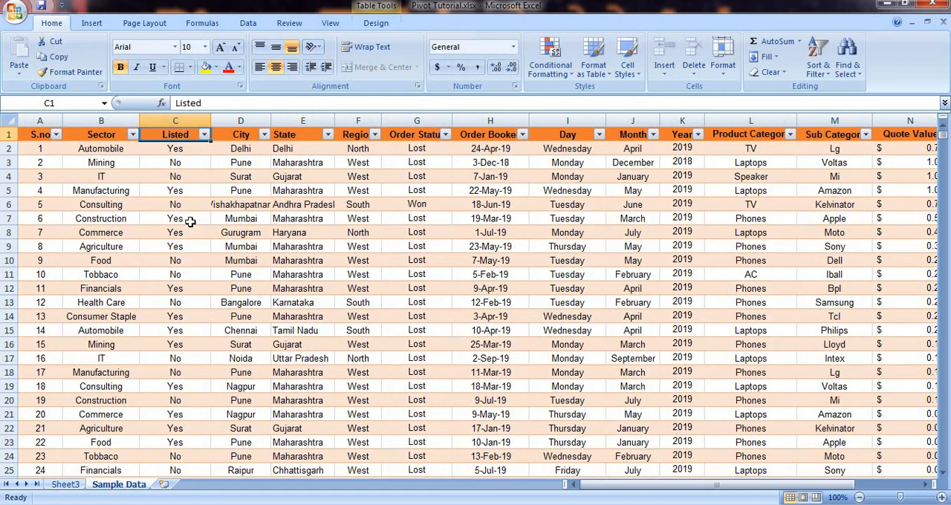
left_click(42, 150)
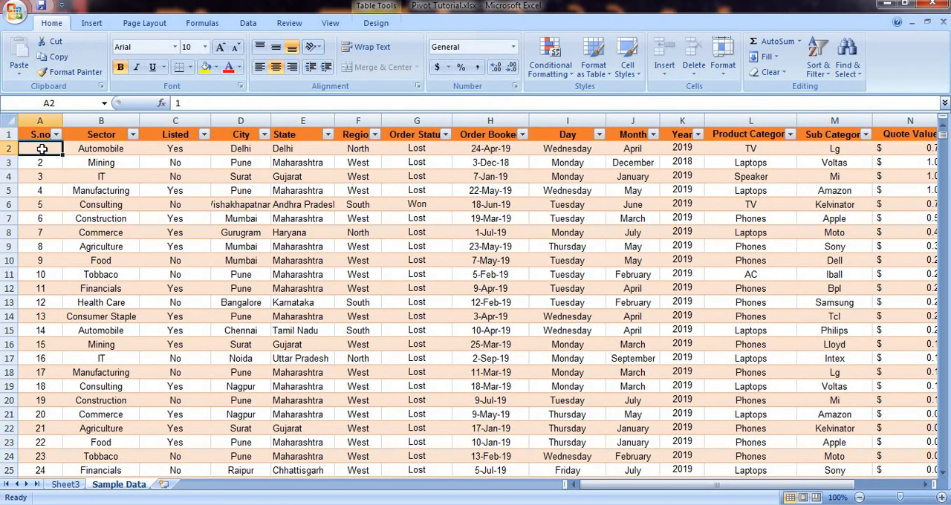
key("ctrl+shift+Right")
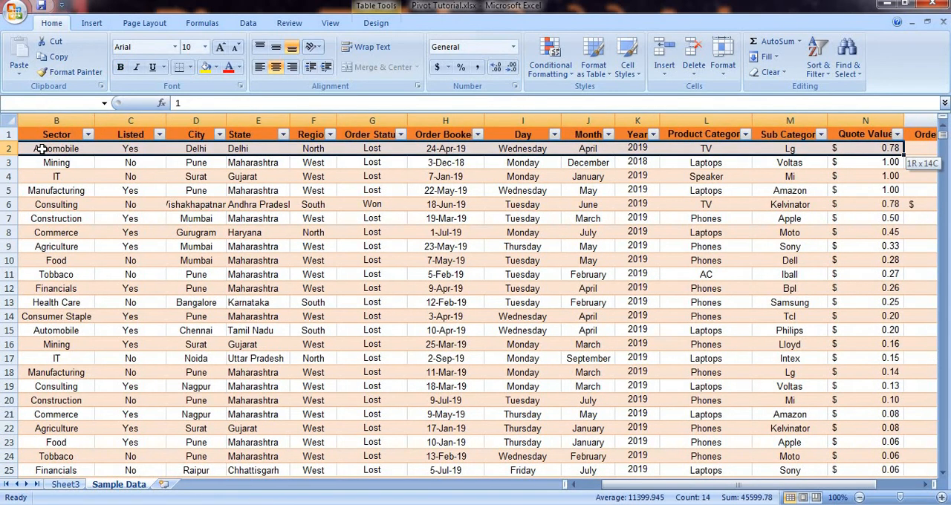
key("ctrl+shift+Down")
key("Delete")
key("ctrl+Home")
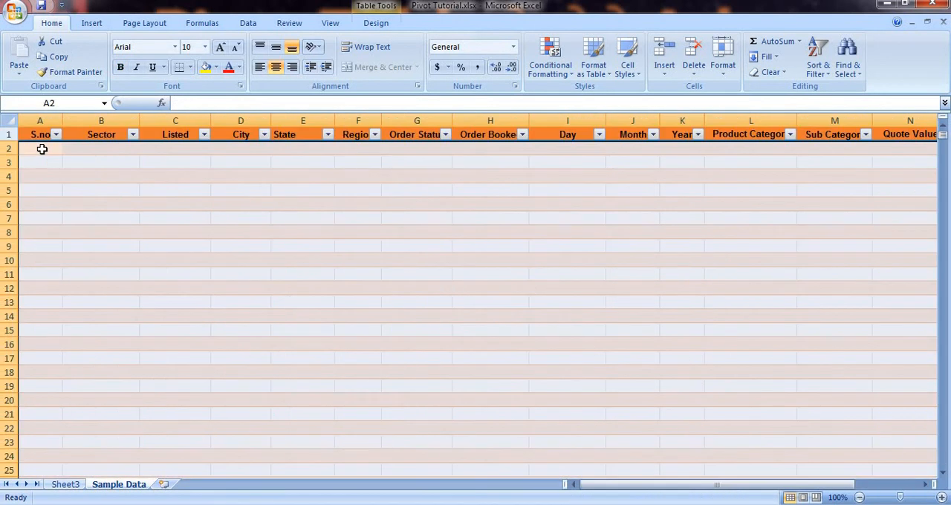
Step: Refresh the PivotTable on Sheet3 from the emptied source data
left_click(67, 483)
left_click(153, 258)
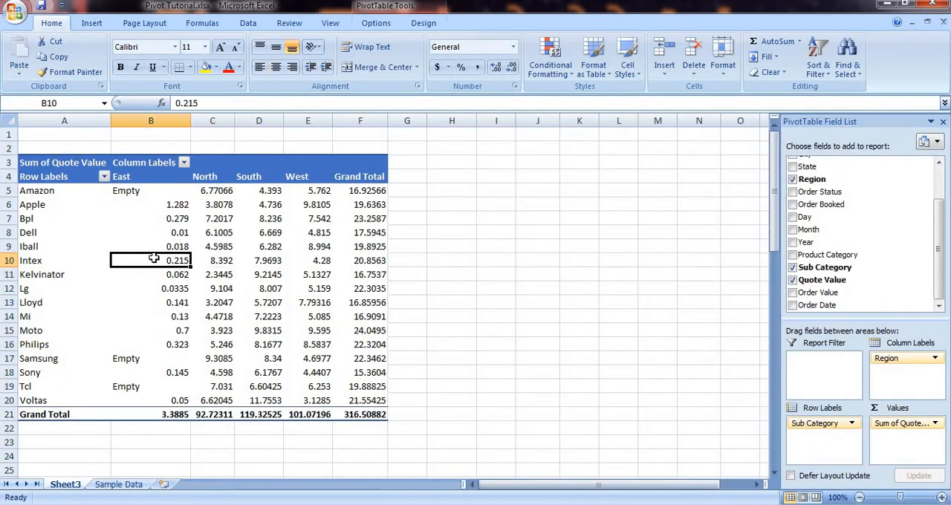
right_click(154, 258)
left_click(208, 312)
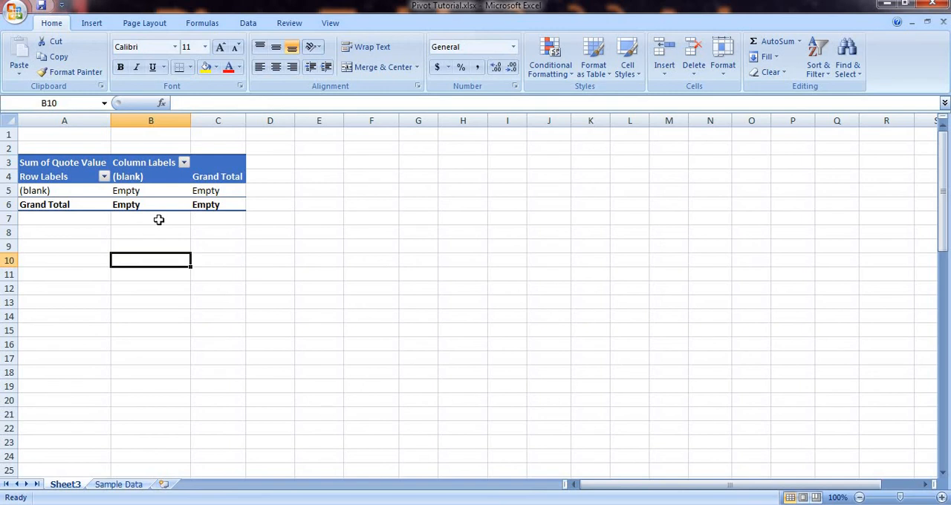
Step: Undo the PivotTable refresh and the clearing of the sample records, and check both sheets
left_click(128, 485)
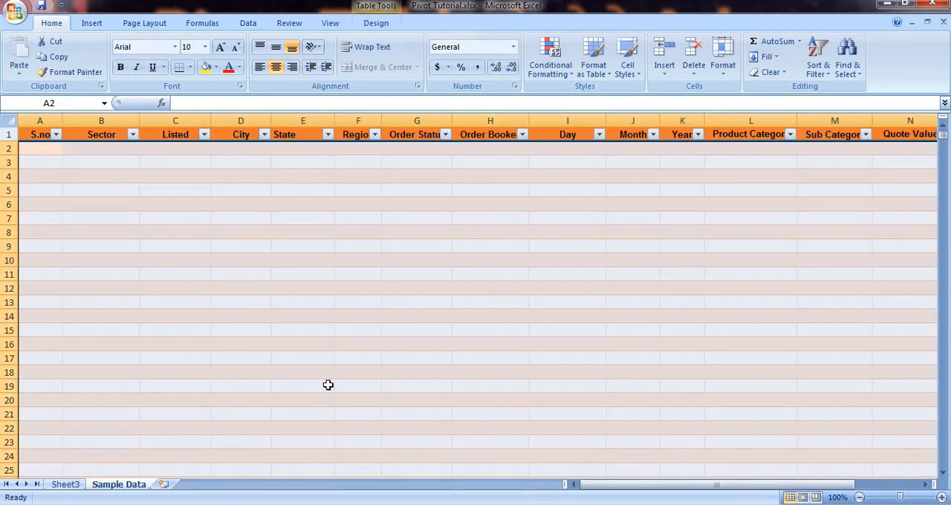
left_click(281, 301)
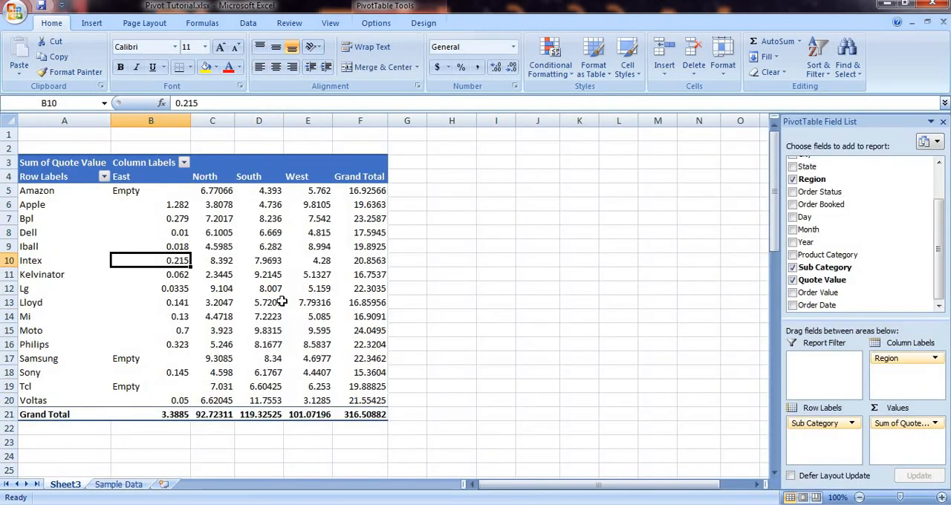
left_click(145, 486, "ctrl")
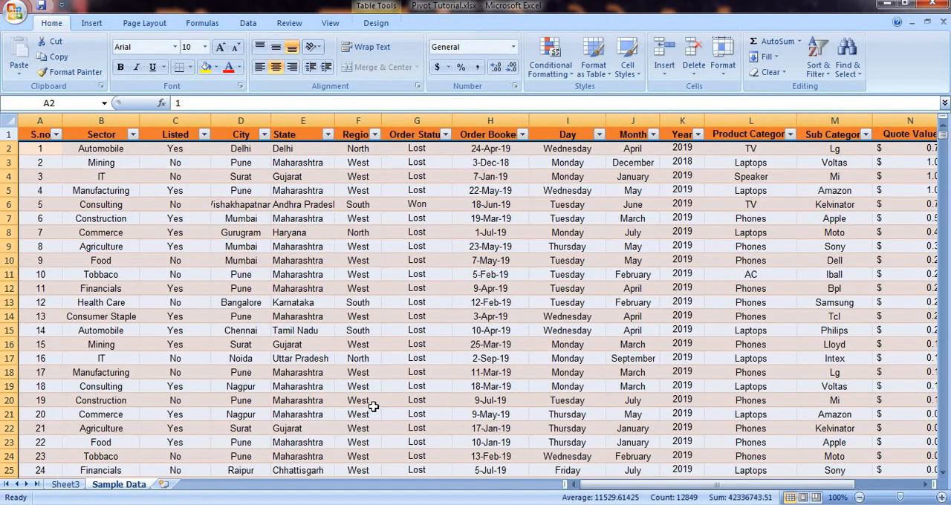
left_click(65, 485)
left_click(202, 274)
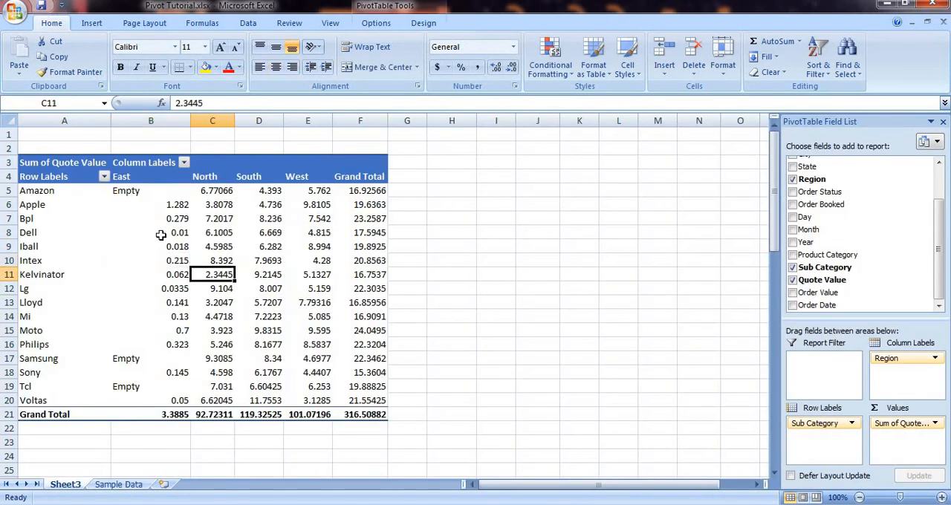
mouse_move(161, 235)
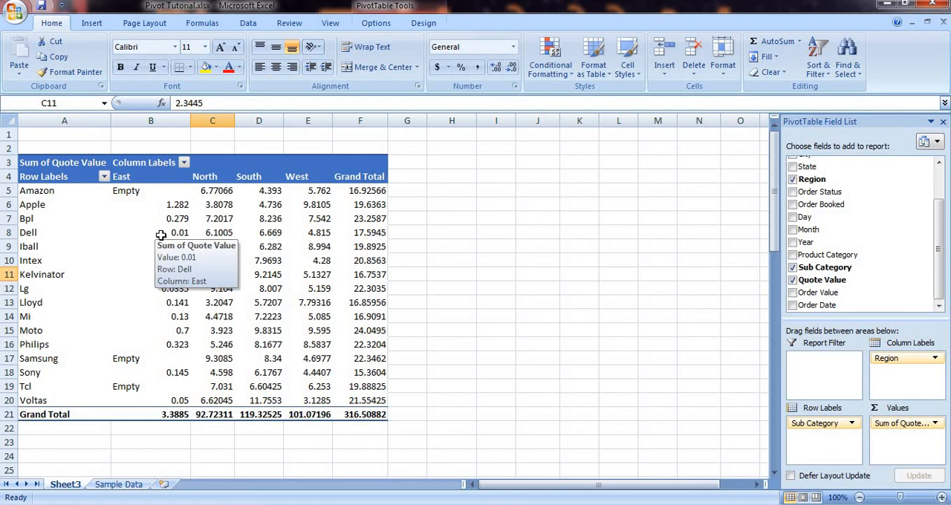